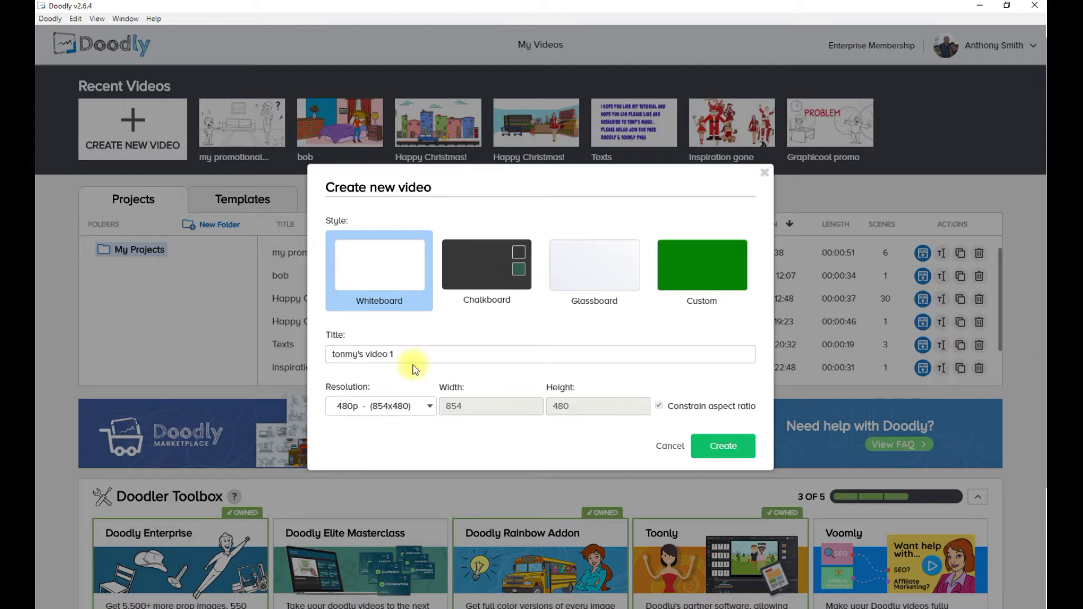
Set the new whiteboard video's resolution to 1080p (1920x1080) and create the video.
left_click(430, 407)
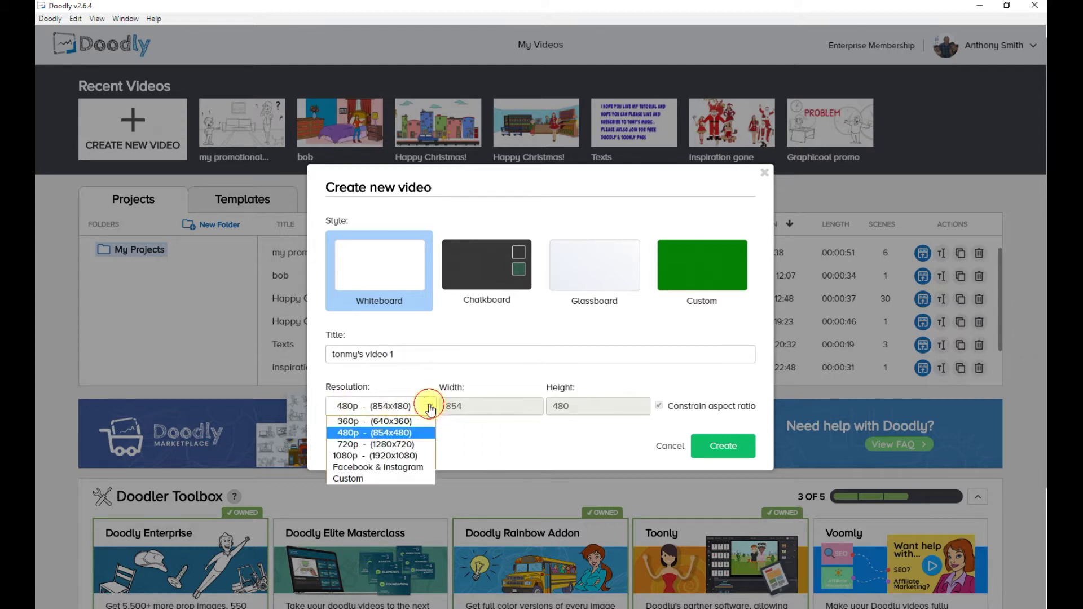
left_click(407, 457)
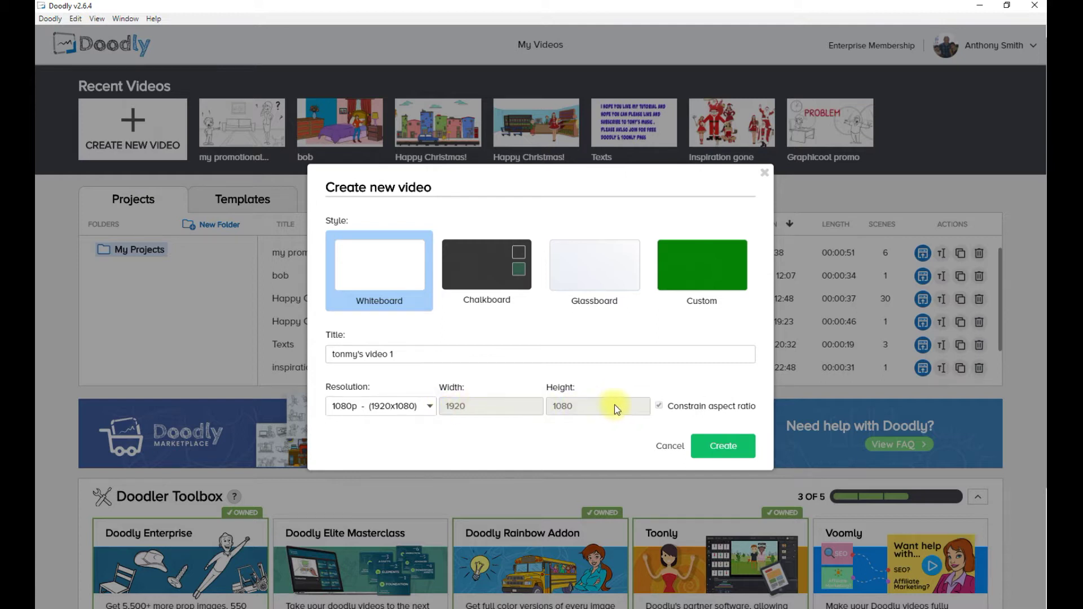
left_click(733, 456)
left_click(733, 449)
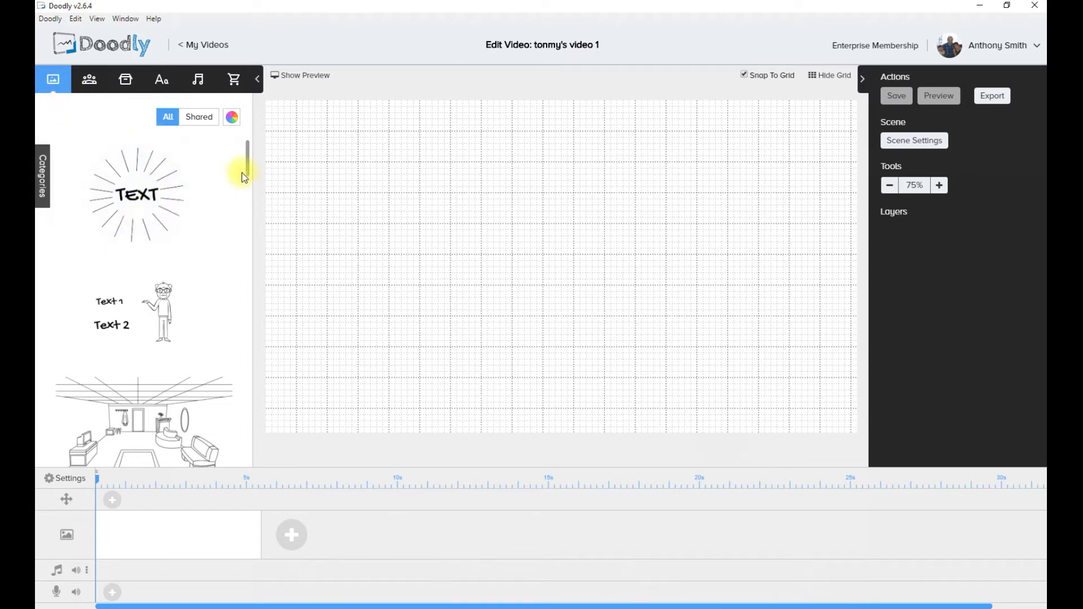
Turn on Doodly Rainbow for the scene library so the scenes come in colour.
left_click_drag(250, 174, 237, 132)
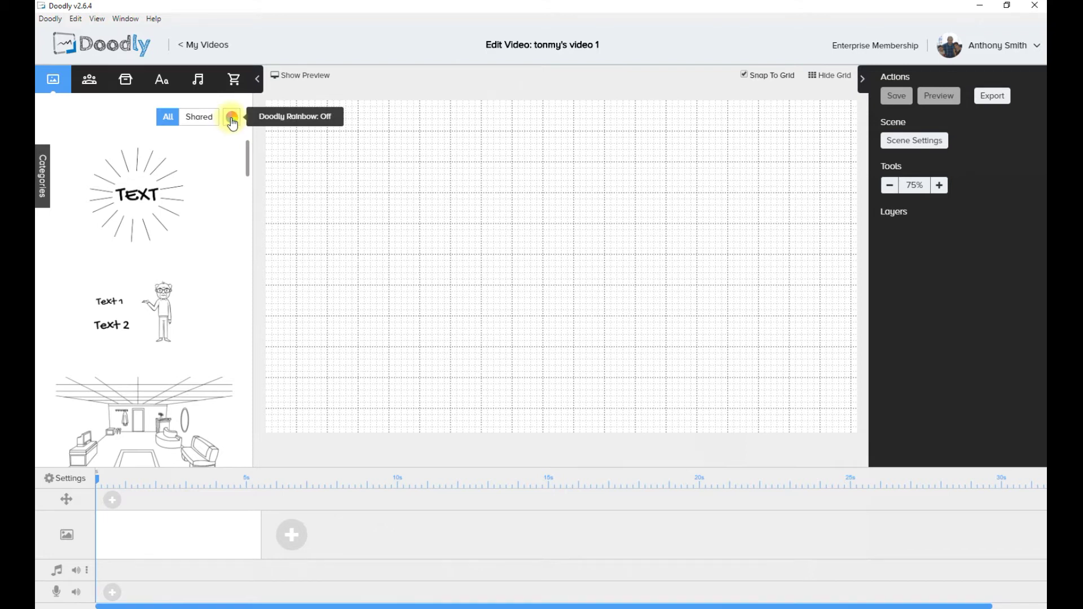
left_click(231, 119)
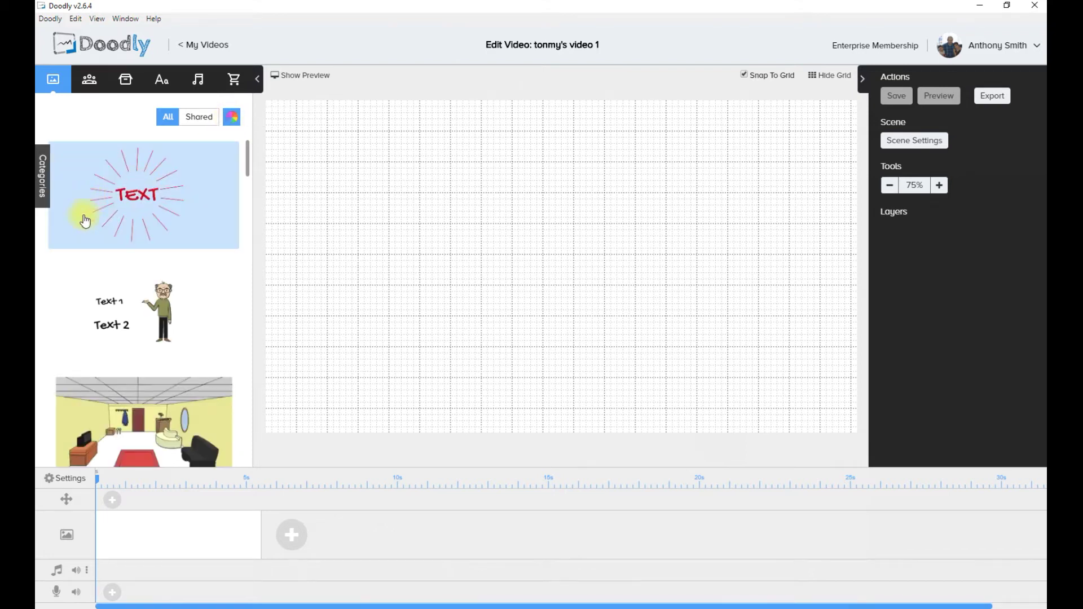
Browse the coloured scenes and place the yellow room with the red rug and black sofa on the canvas.
left_click_drag(247, 161, 249, 175)
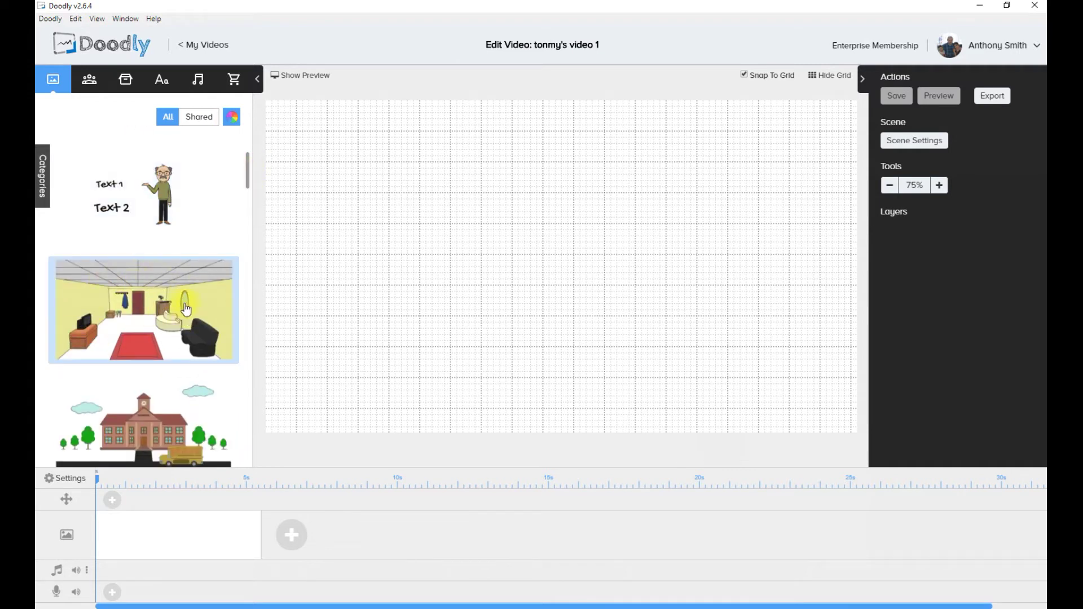
left_click_drag(248, 169, 217, 422)
scroll(214, 435, "down", 4)
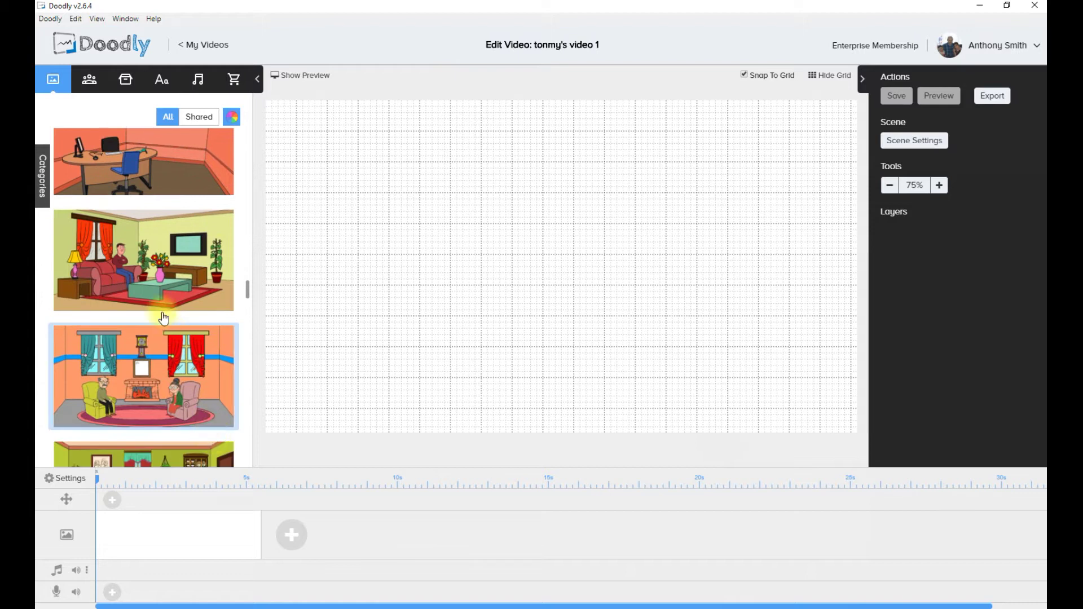
scroll(251, 288, "up", 1)
left_click_drag(251, 287, 243, 130)
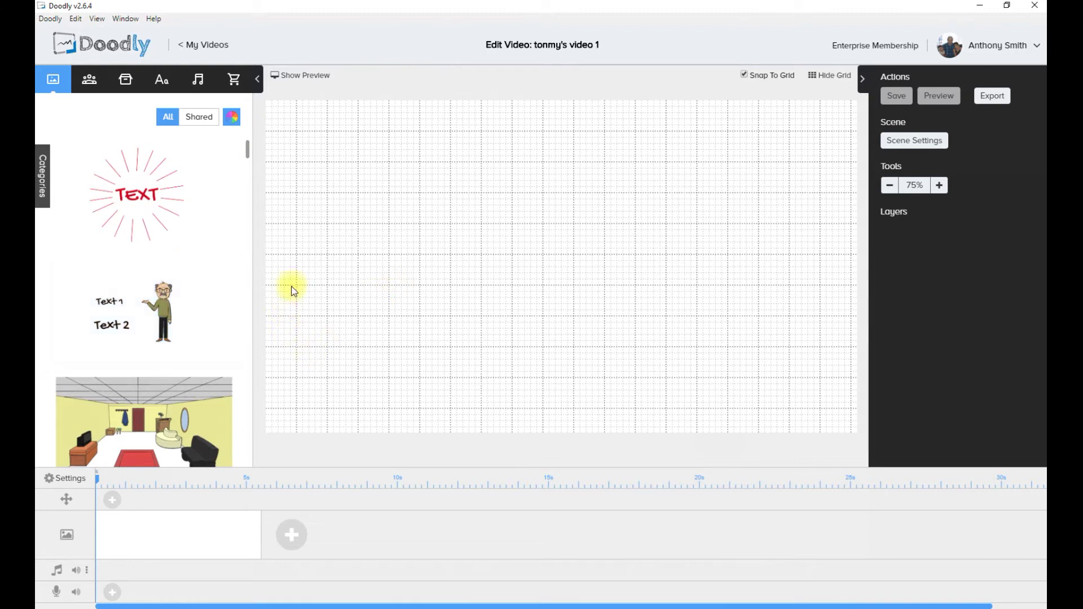
left_click_drag(247, 150, 208, 148)
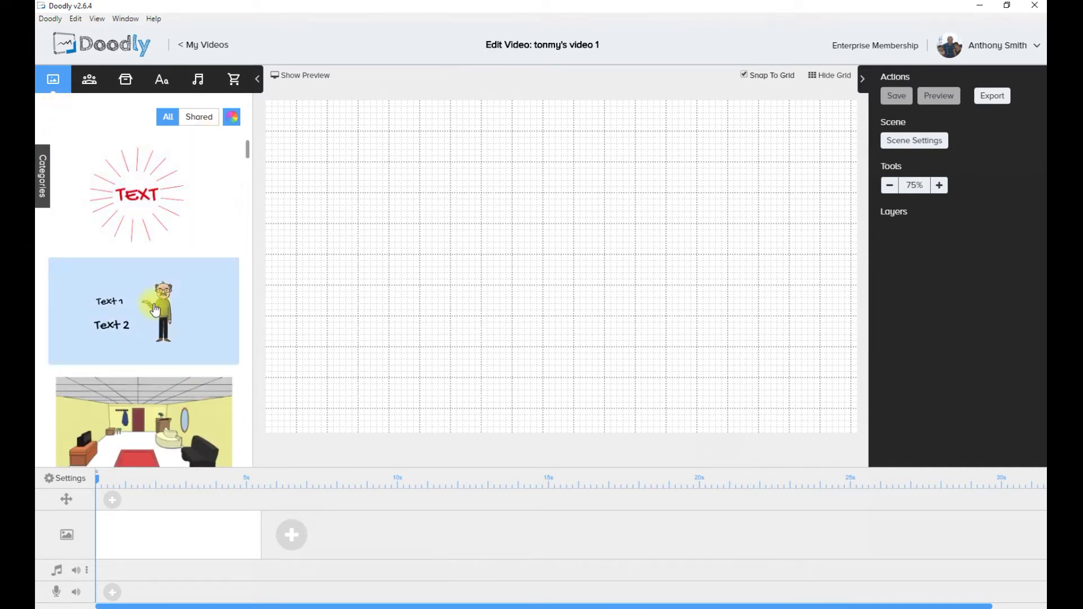
left_click_drag(162, 430, 527, 258)
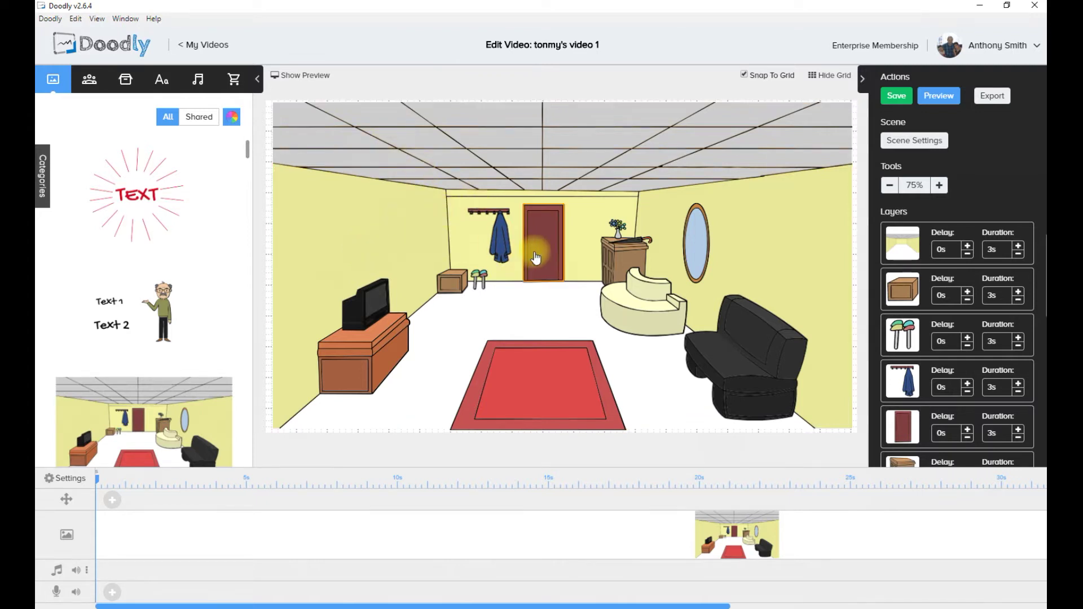
Examine the room scene's separate objects one by one, including the coat rack, door, cabinet, mirror, sofas, rug, background and small box.
left_click(492, 215)
left_click(540, 225)
left_click(619, 227)
left_click(623, 248)
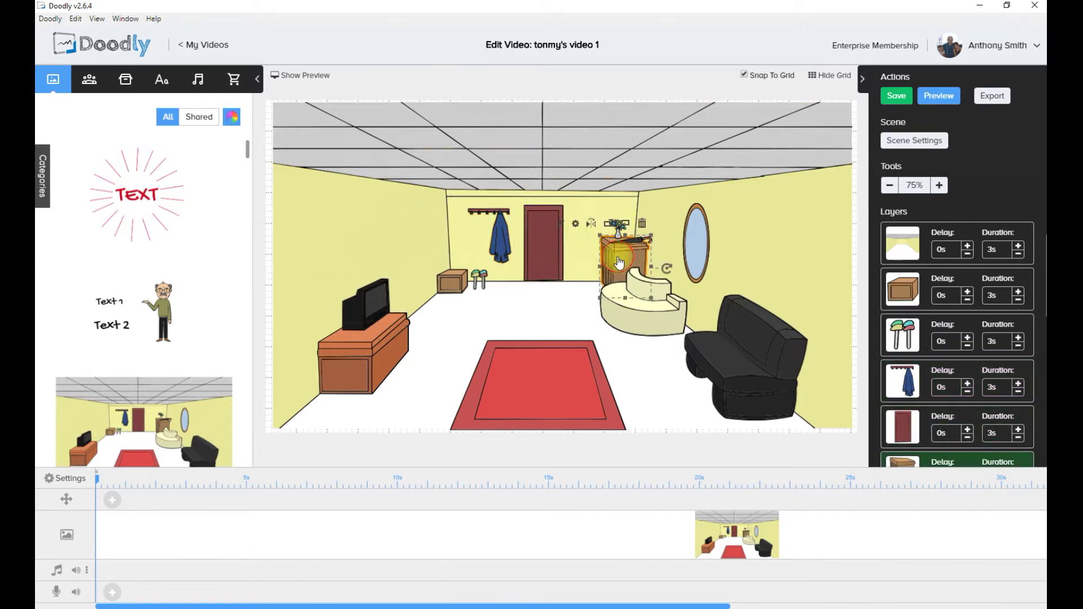
left_click(699, 237)
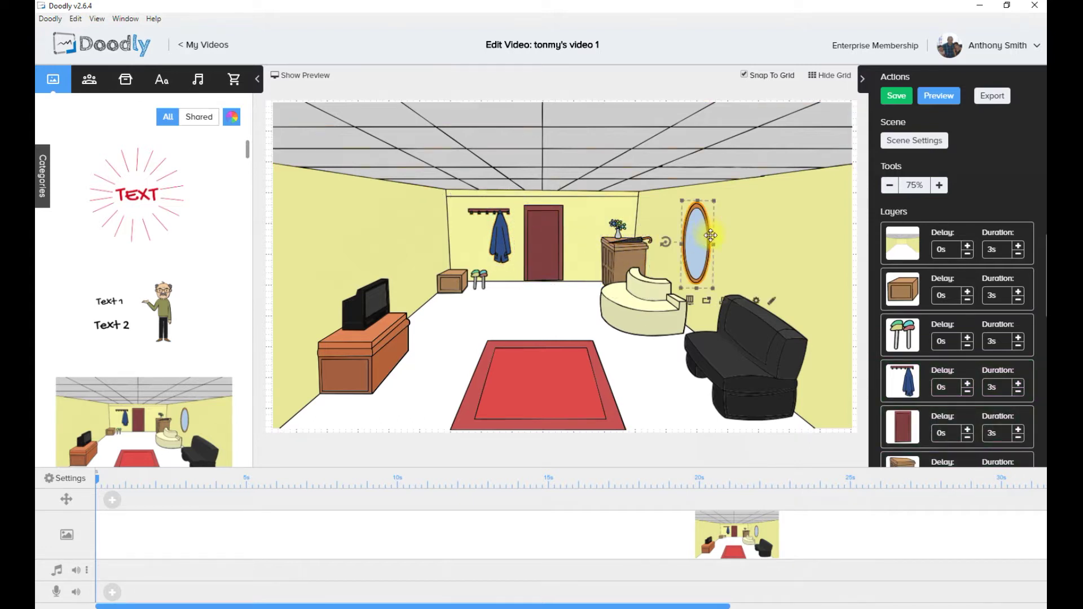
left_click(652, 290)
left_click(766, 350)
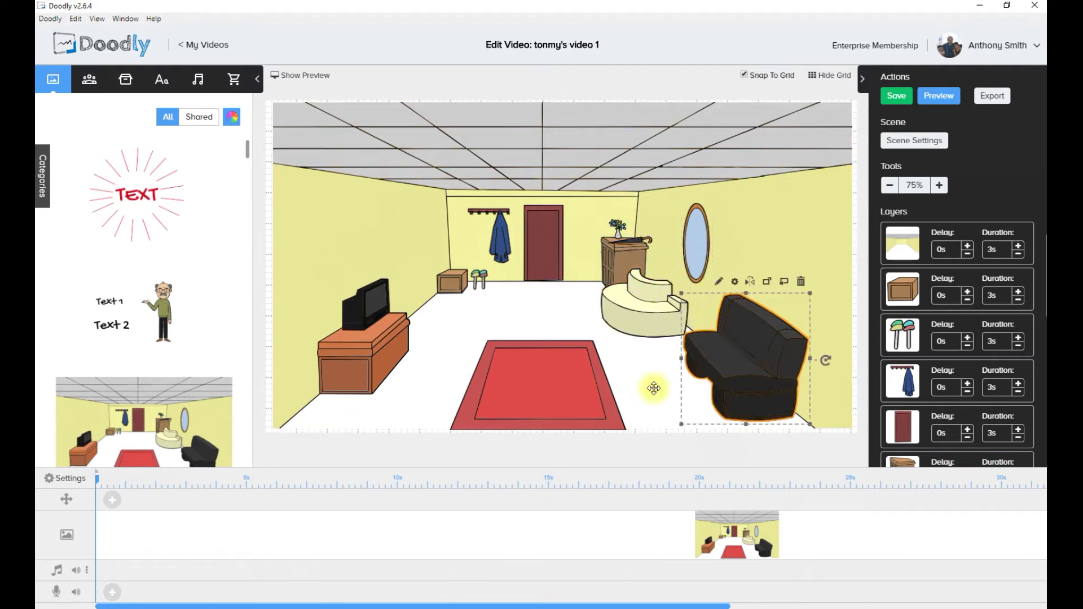
left_click(579, 395)
left_click(498, 306)
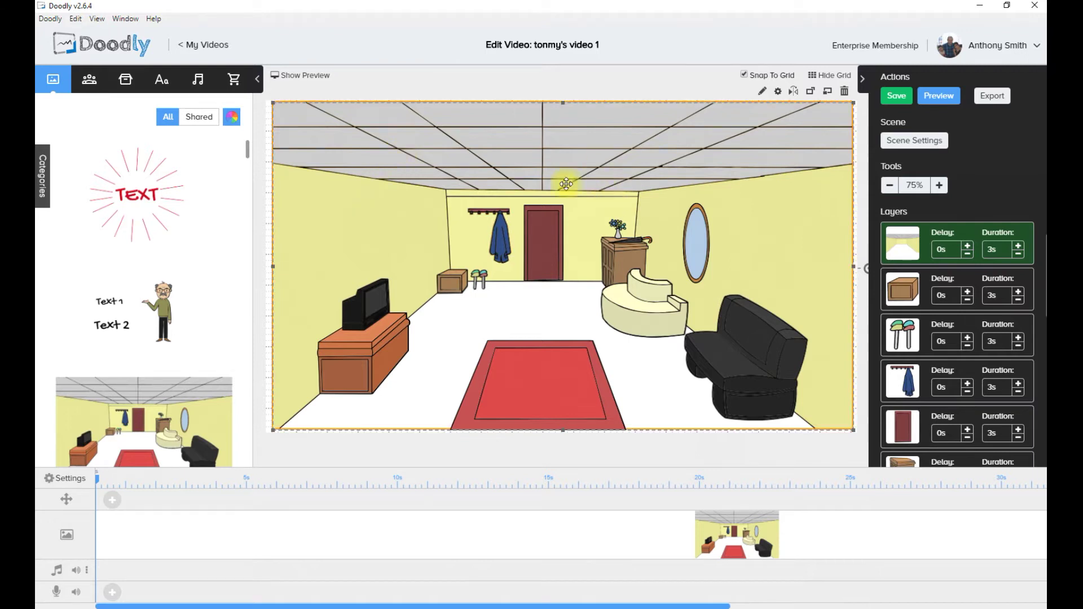
left_click(452, 281)
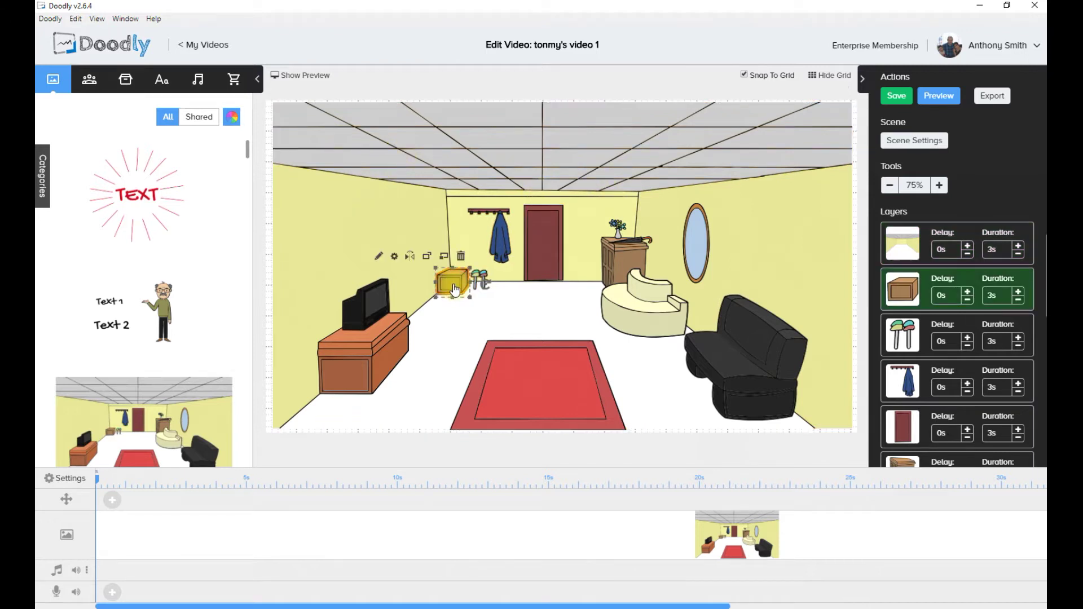
Move the television slightly down and to the left on its orange cabinet.
left_click(371, 308)
mouse_move(373, 310)
left_mouse_down()
mouse_move(523, 289)
mouse_move(528, 310)
mouse_move(352, 319)
mouse_move(379, 309)
left_mouse_up()
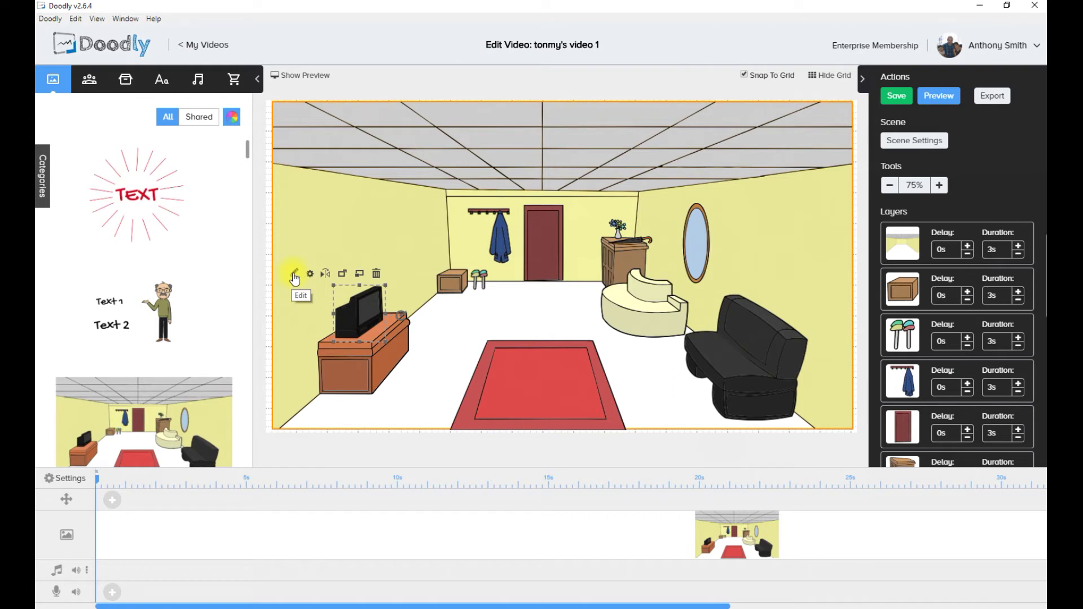
left_click(360, 275)
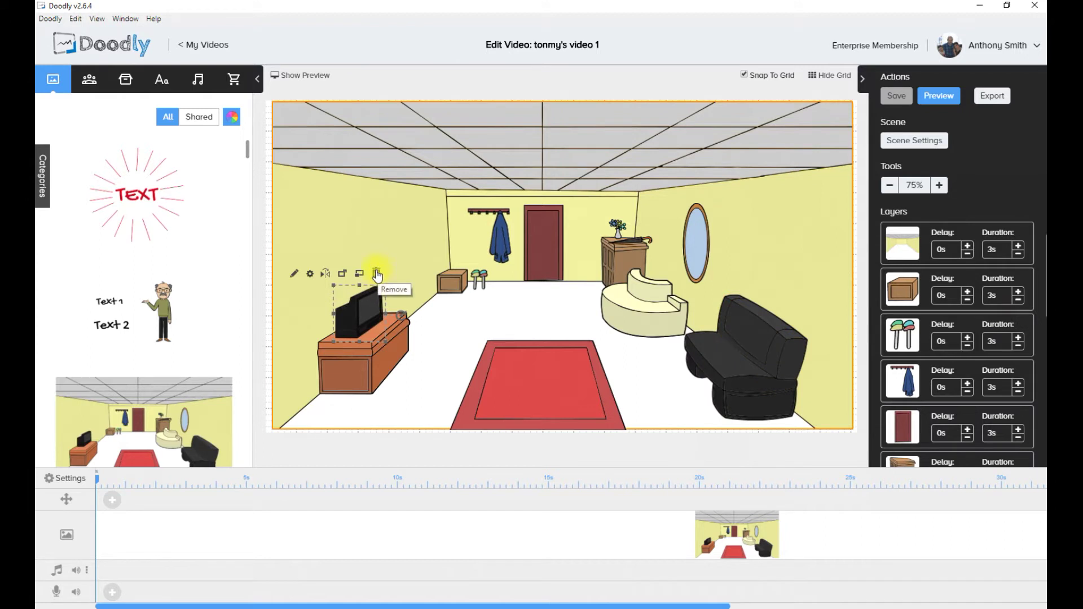
left_click(482, 277)
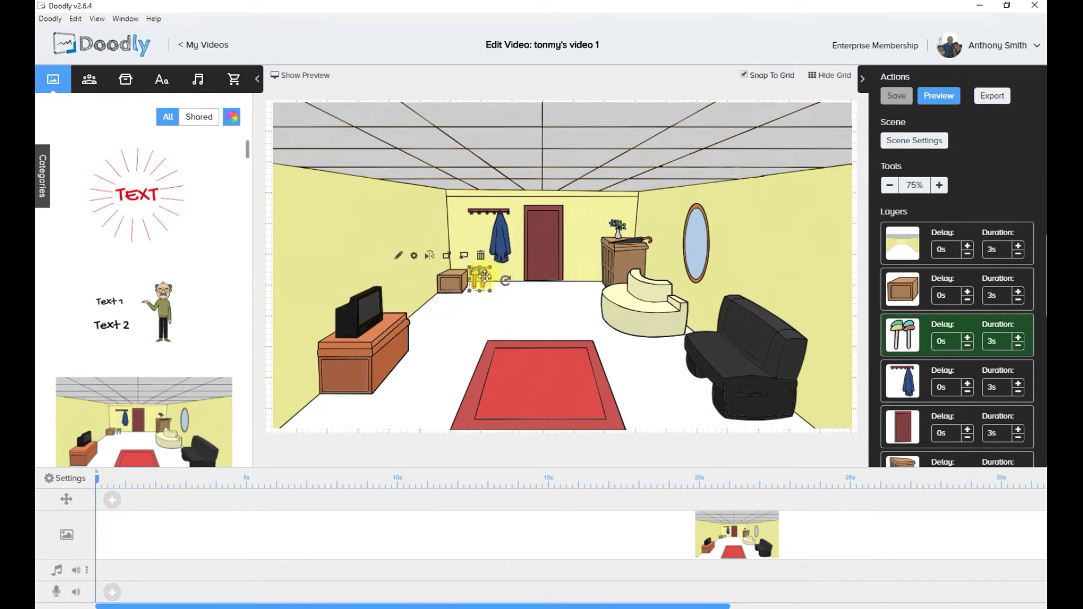
left_click(481, 255)
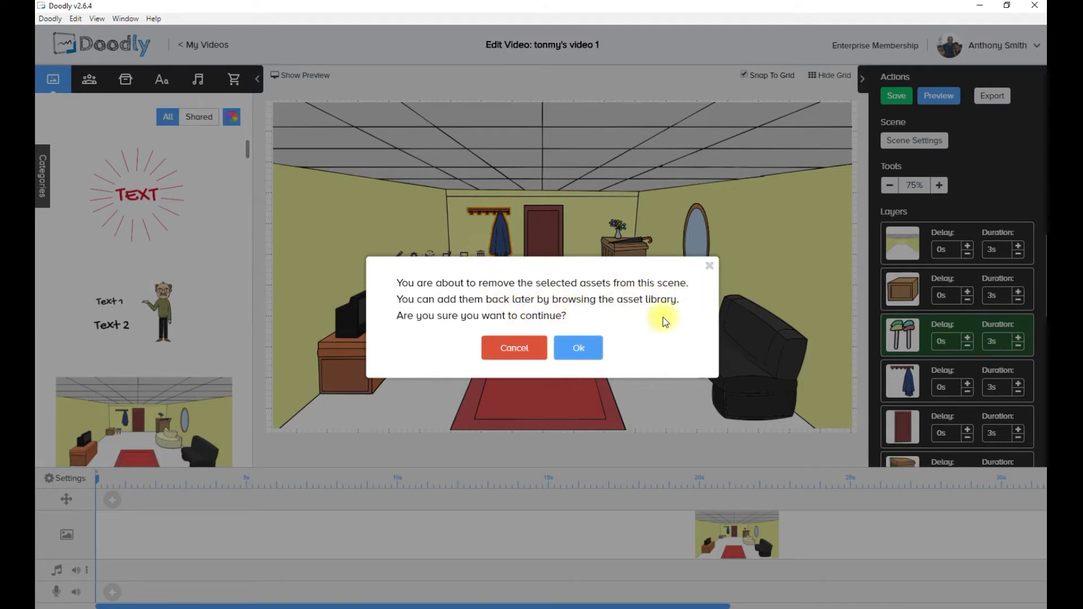
left_click(529, 350)
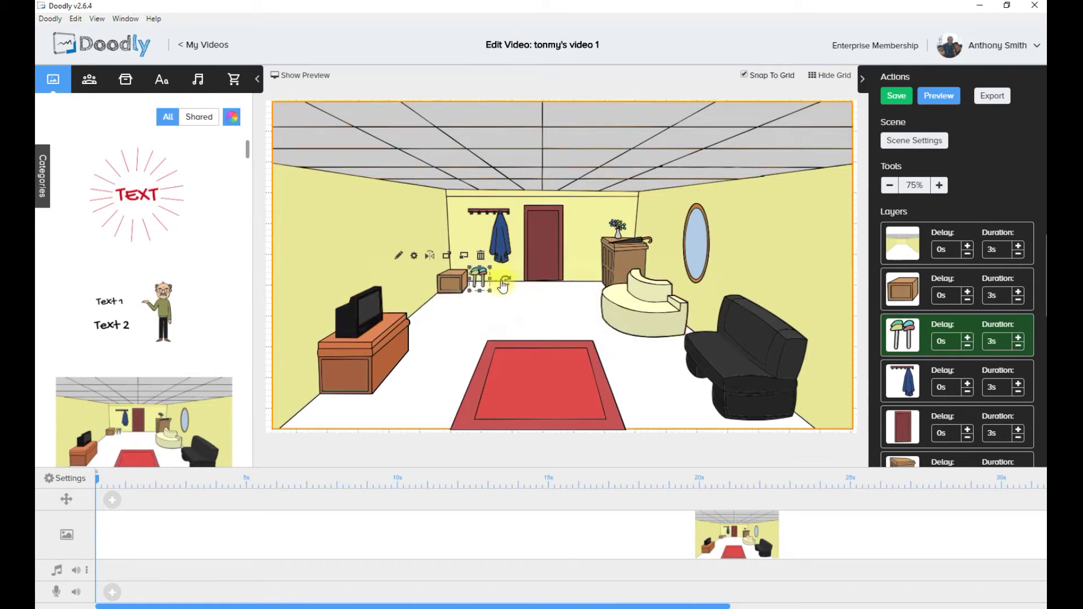
Lift the television off the orange cabinet, rotate it slightly and set it back on top.
left_click(371, 310)
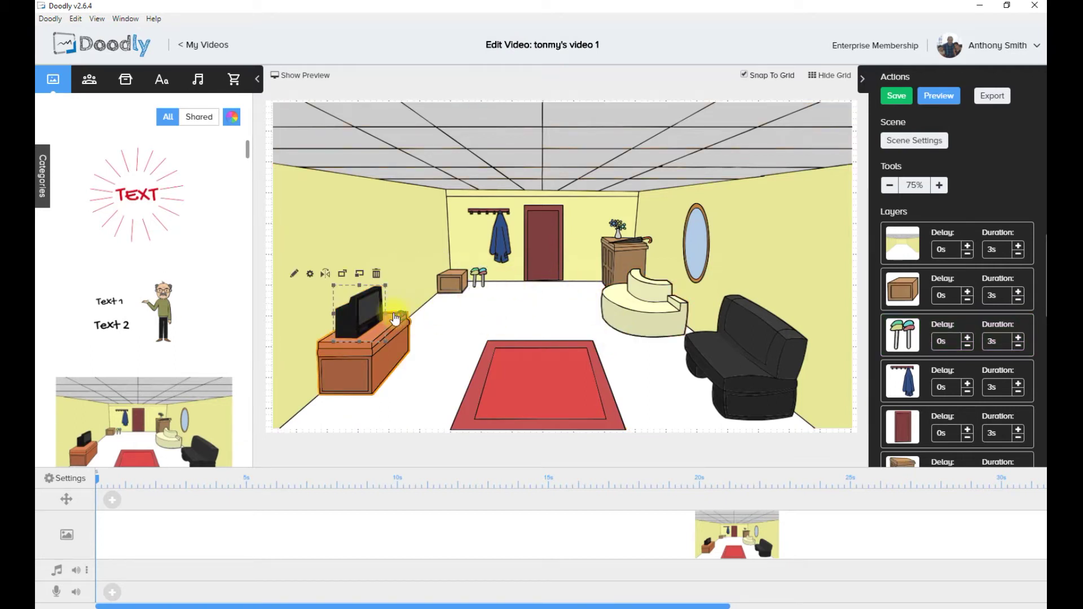
left_click_drag(353, 295, 365, 260)
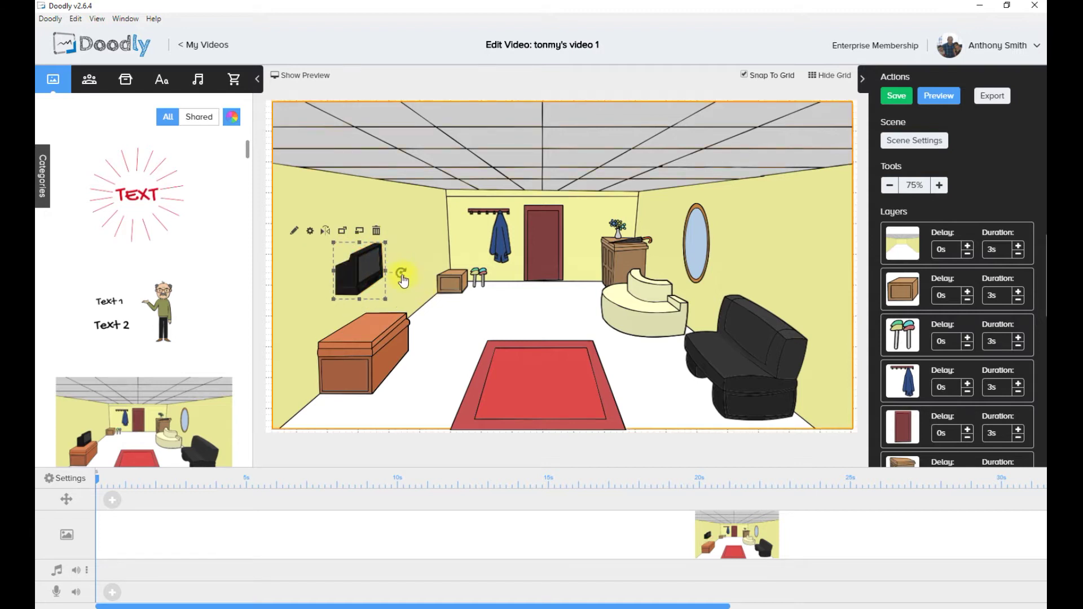
left_click_drag(403, 281, 449, 265)
left_click_drag(357, 277, 360, 311)
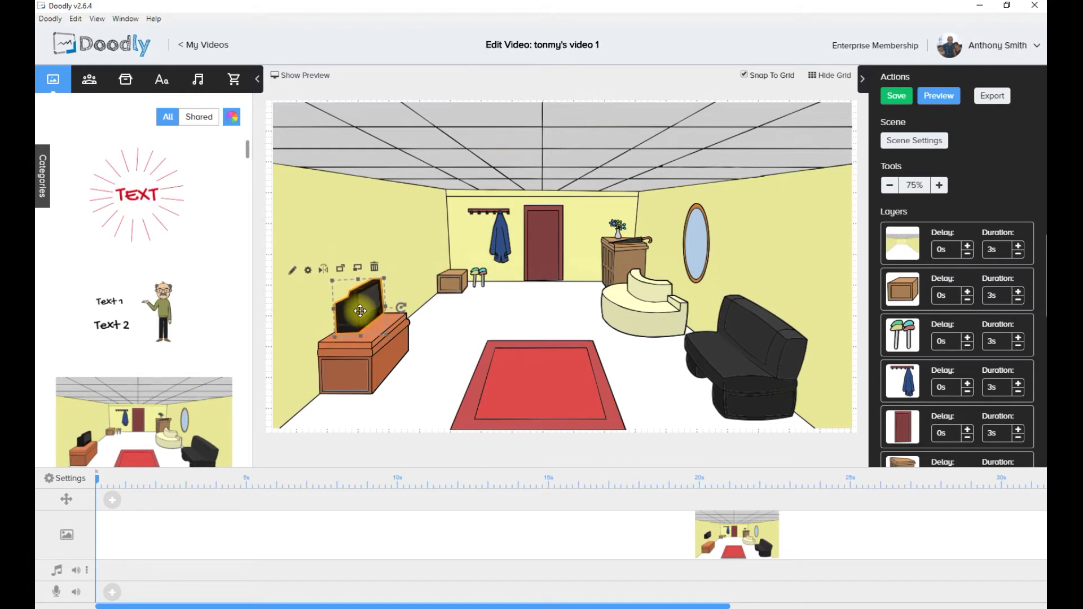
Enlarge the television slightly and reposition it on top of the orange cabinet.
left_click(623, 317)
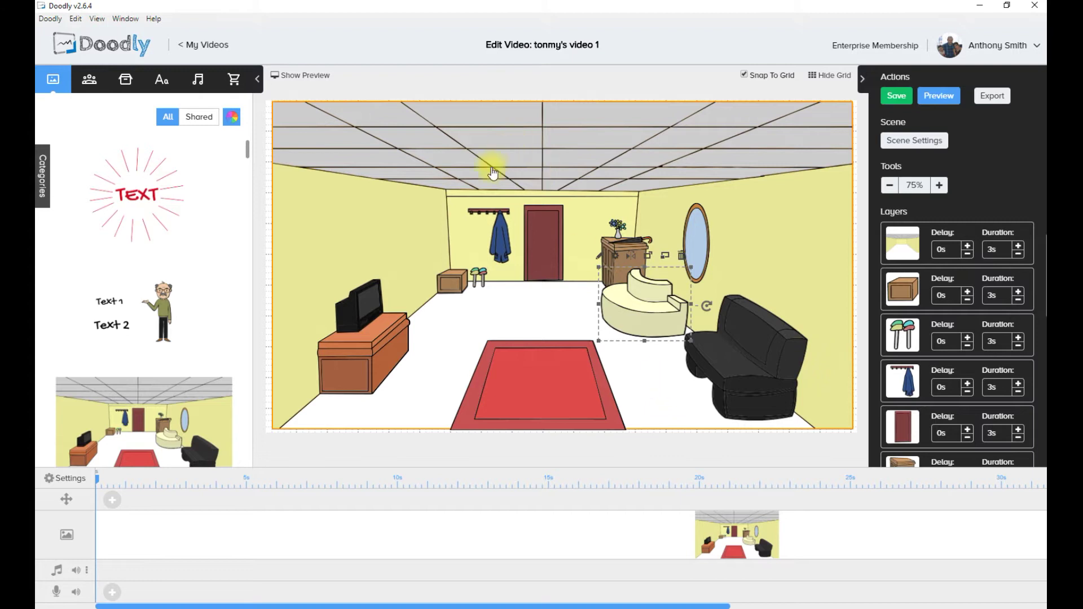
left_click(361, 304)
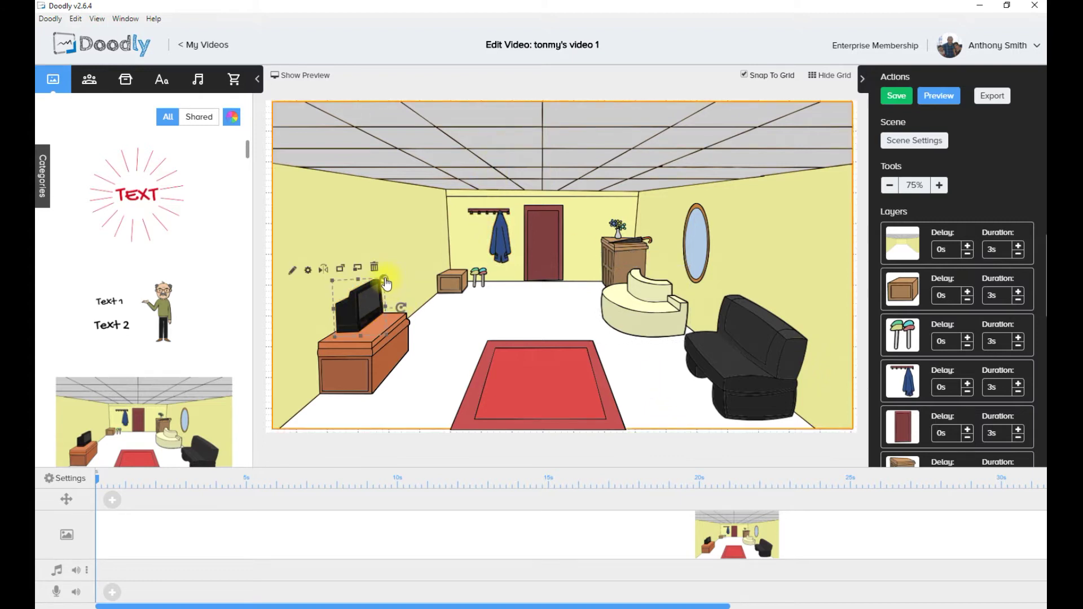
mouse_move(388, 282)
left_mouse_down()
mouse_move(418, 254)
mouse_move(372, 278)
mouse_move(386, 281)
mouse_move(379, 291)
mouse_move(392, 272)
left_mouse_up()
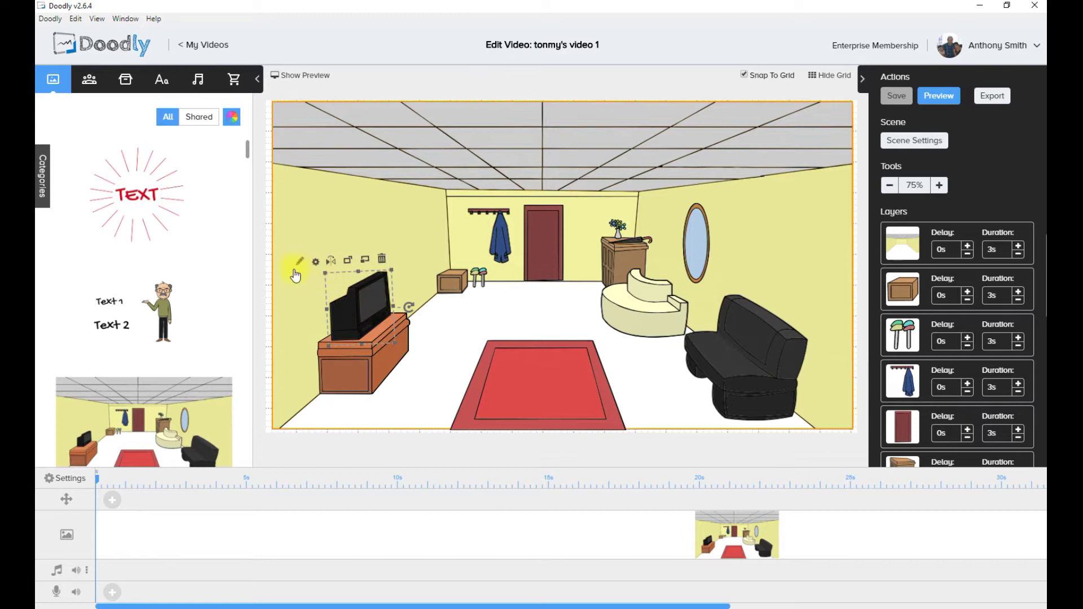
left_click(363, 297)
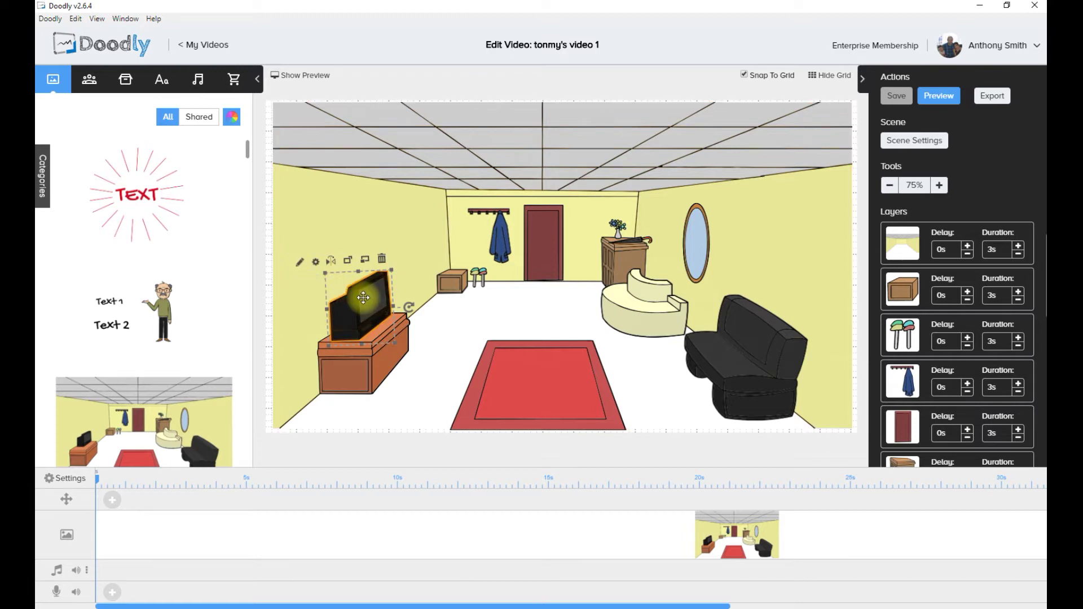
left_click_drag(364, 303, 366, 302)
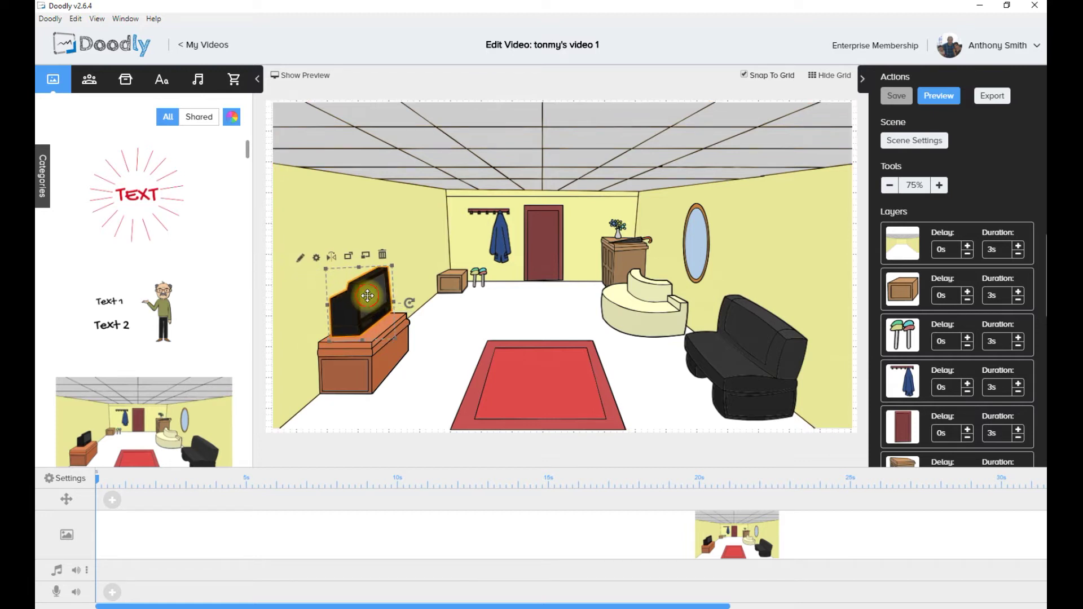
Open the television in the asset editor to view its reveal path and animation settings, and return without saving.
left_click(301, 259)
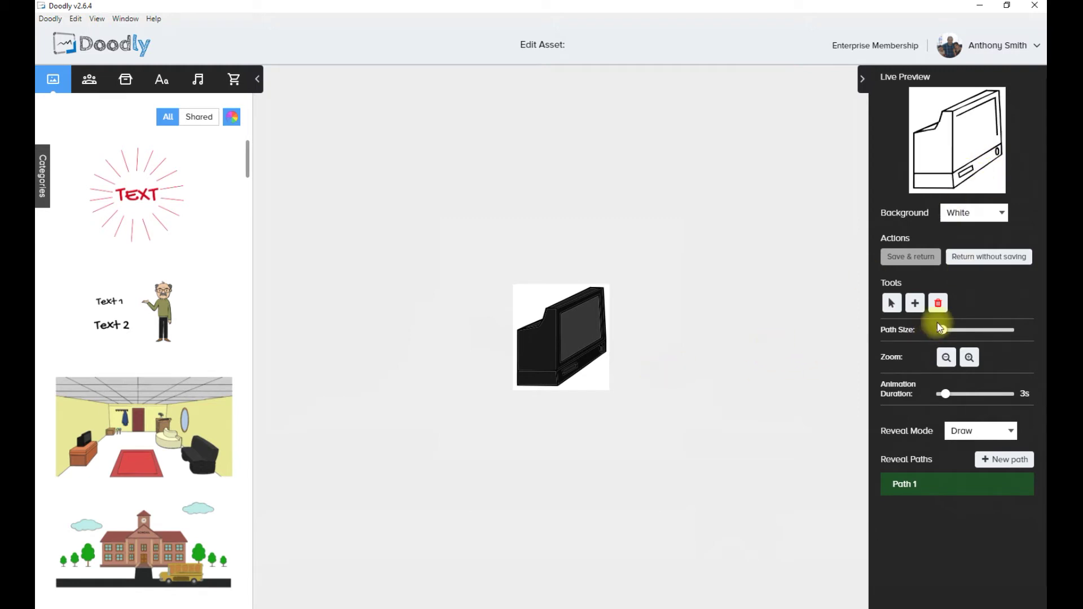
left_click(1009, 260)
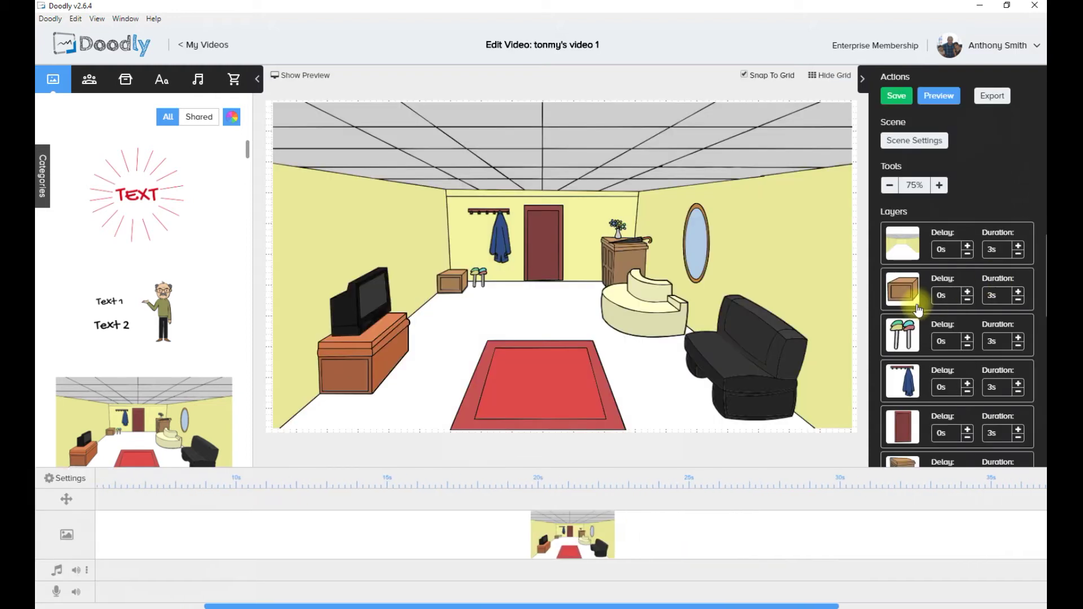
left_click(542, 368)
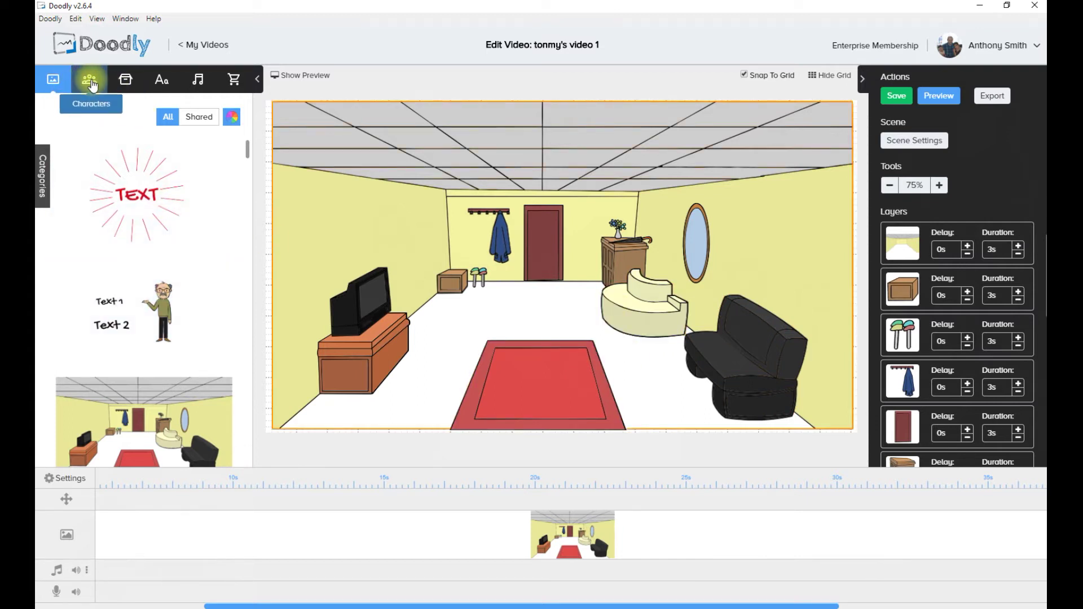
Add the coloured pointing woman in the red shirt as a new image and position her beside the television cabinet.
left_click(90, 83)
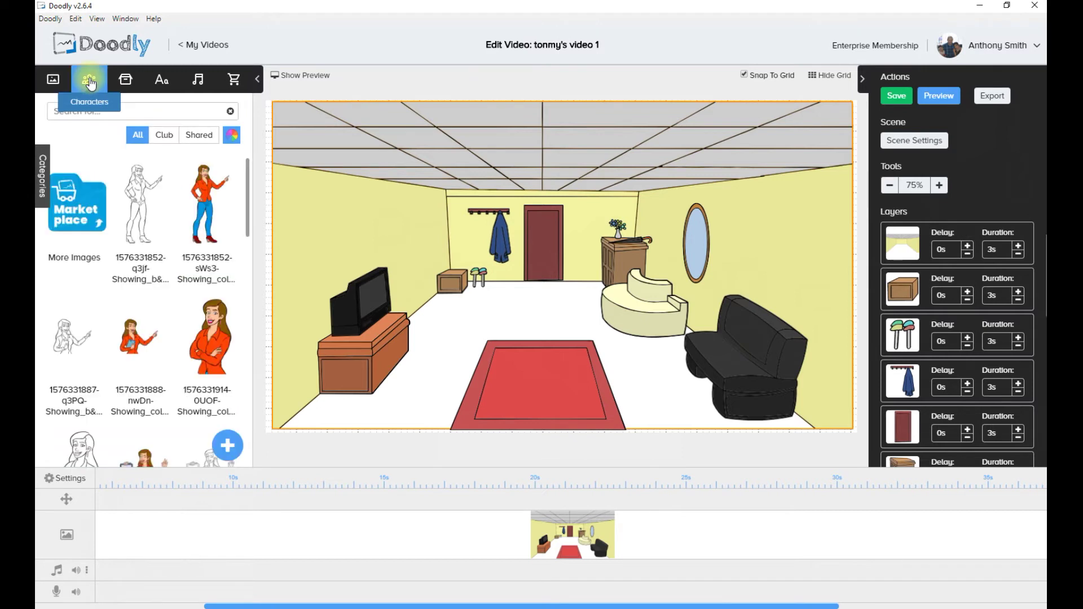
left_click_drag(198, 218, 479, 346)
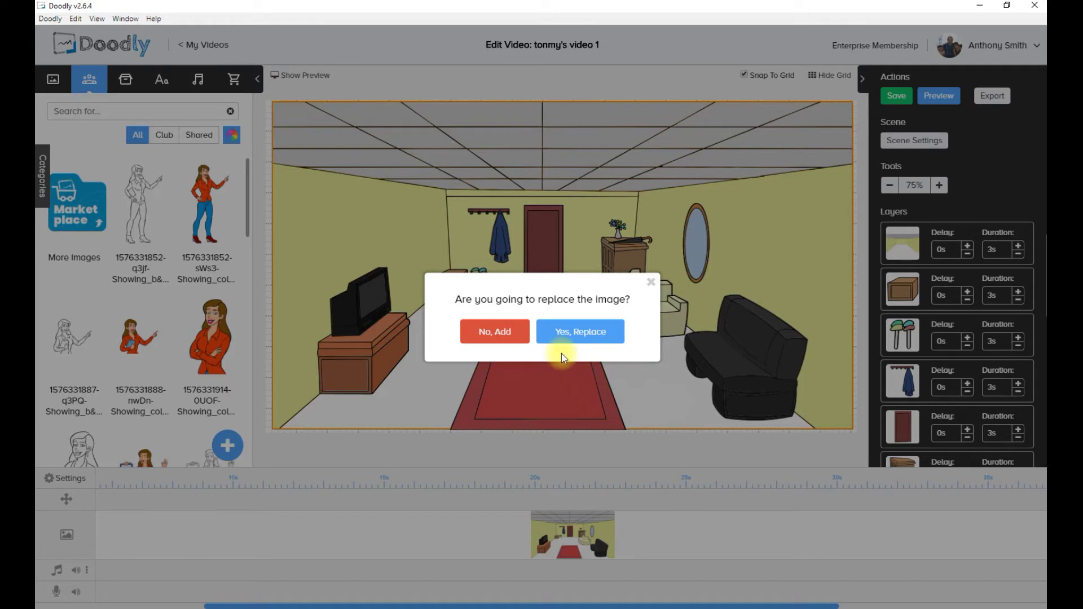
left_click(496, 338)
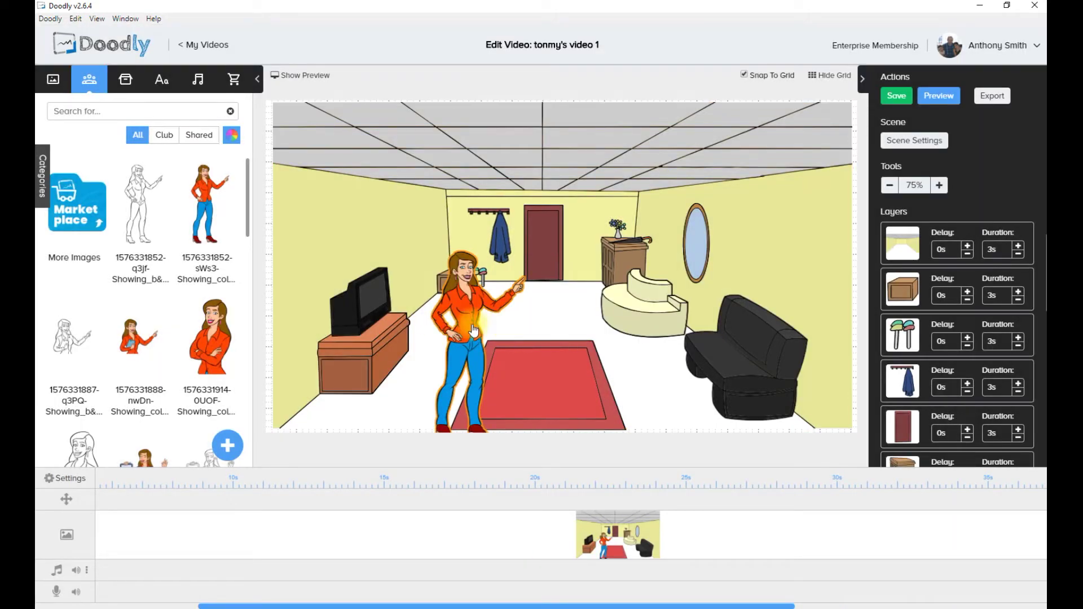
left_click_drag(464, 311, 436, 296)
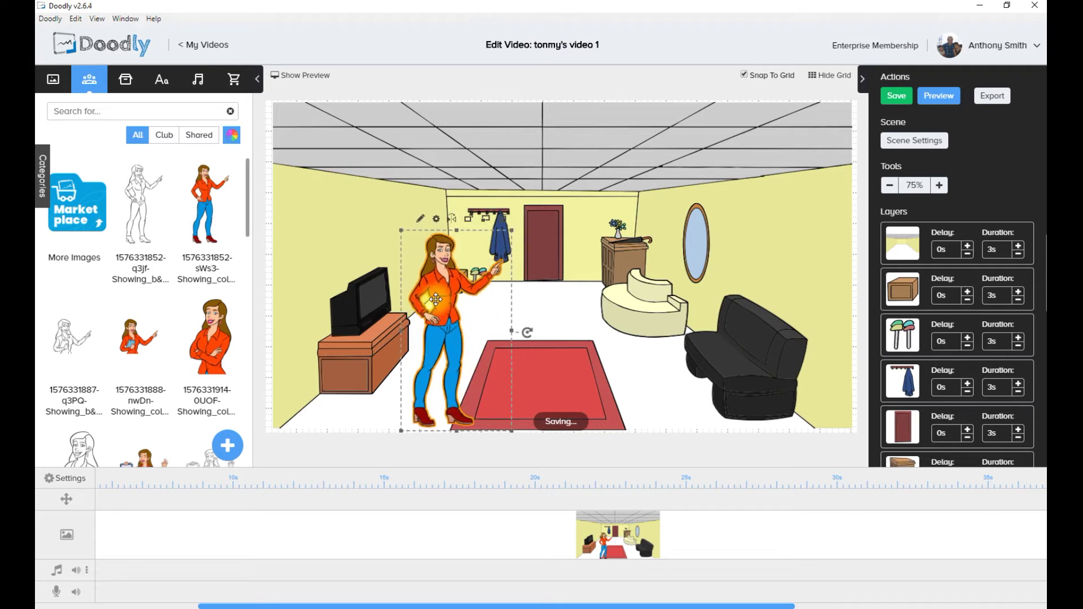
Search the props library for "tv" and replace the black television on the orange cabinet with the L c d Tv prop.
left_click(127, 80)
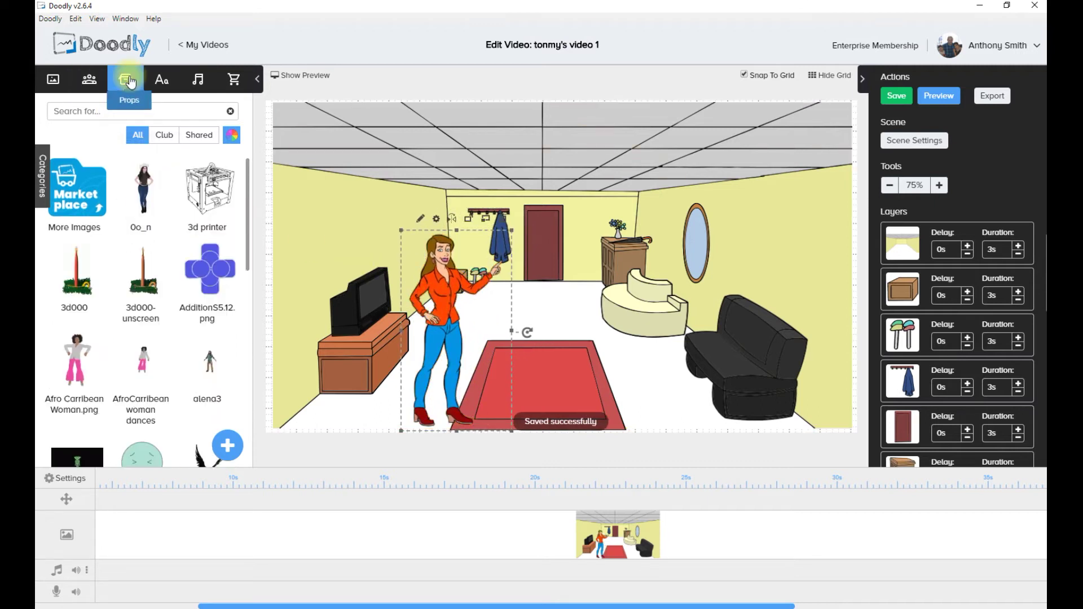
left_click_drag(248, 214, 226, 390)
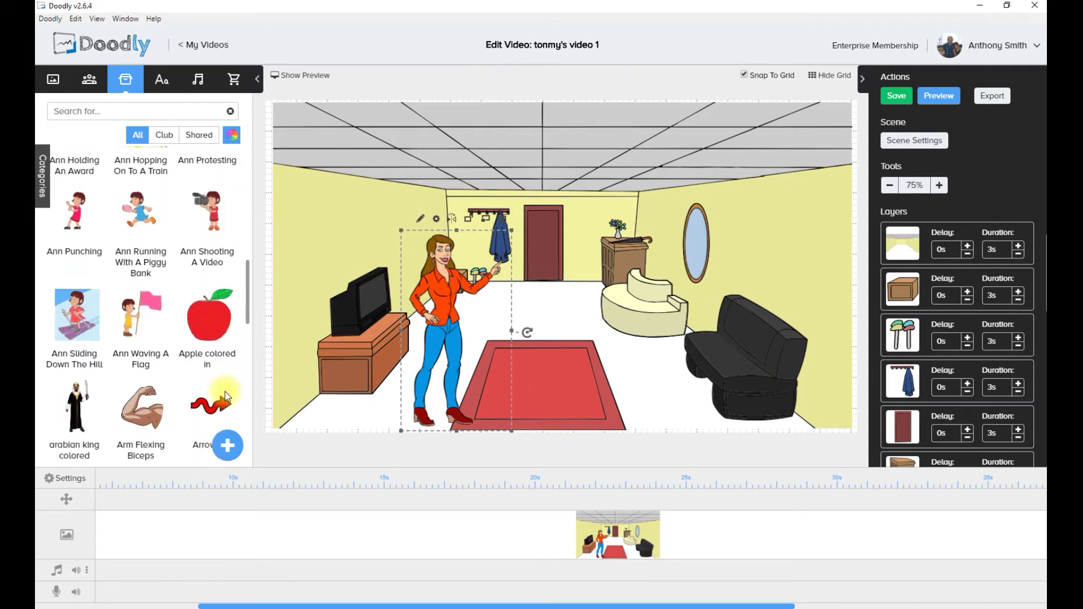
scroll(168, 302, "down", 10)
scroll(169, 292, "down", 14)
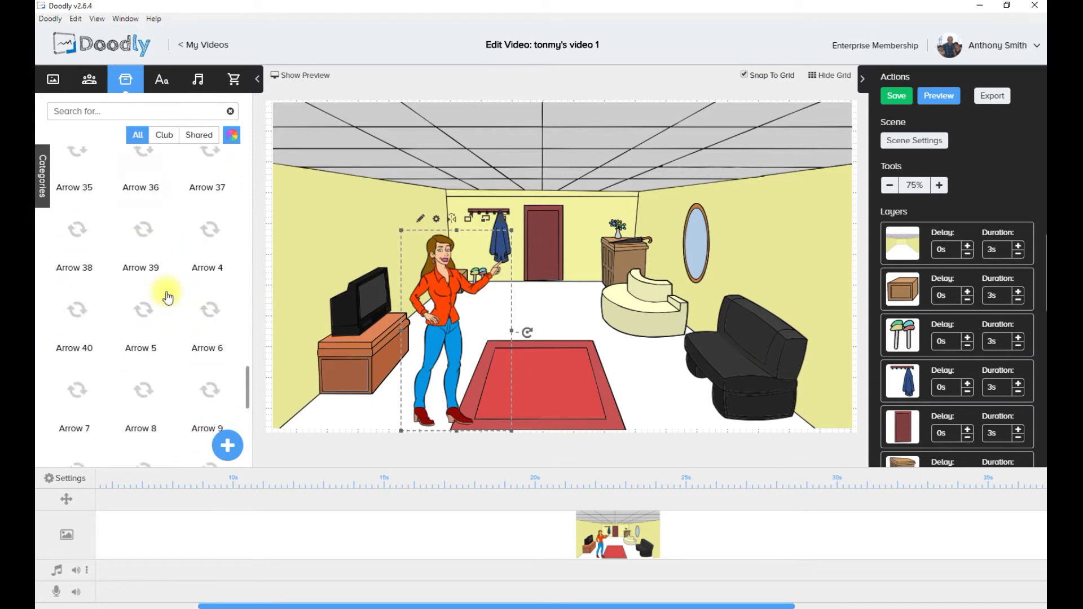
scroll(163, 180, "up", 5)
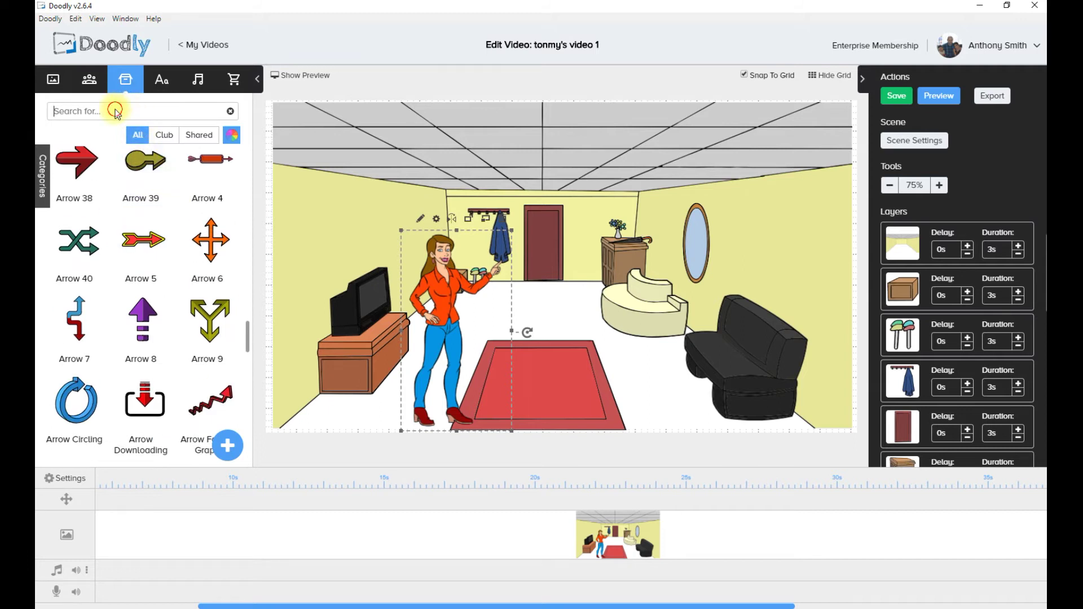
type("tv")
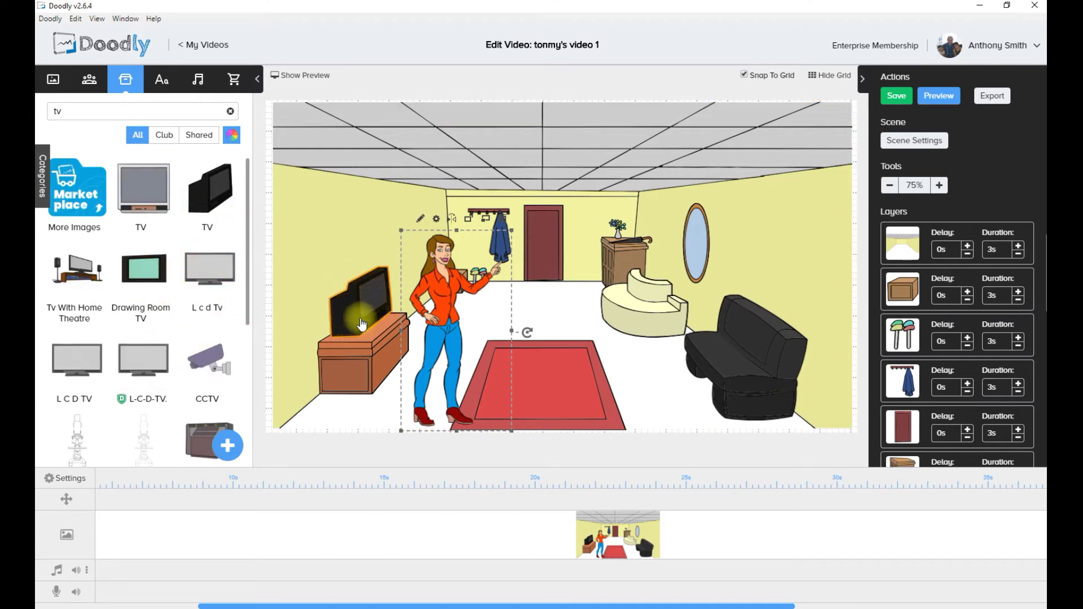
left_click_drag(203, 276, 344, 305)
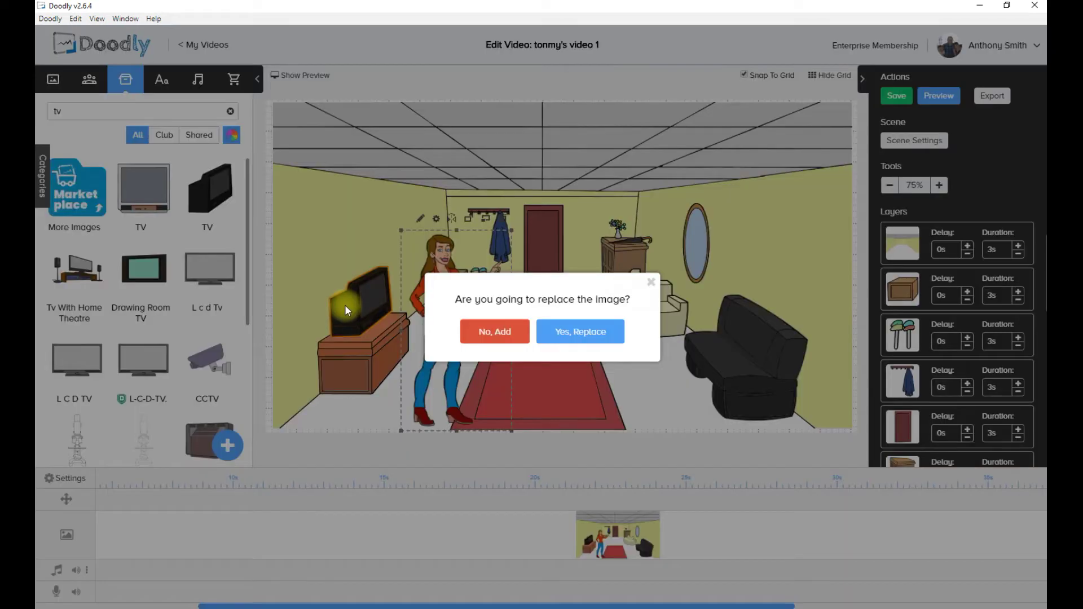
left_click(576, 333)
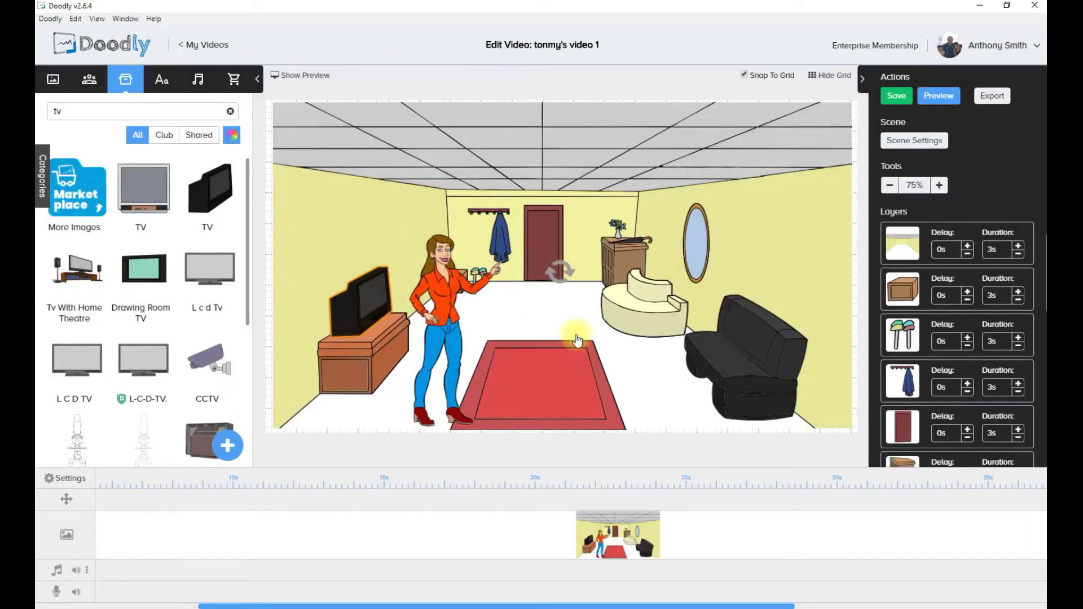
Remove the L c d Tv from the scene and add the black TV prop as a new image on the orange cabinet.
left_click(347, 309)
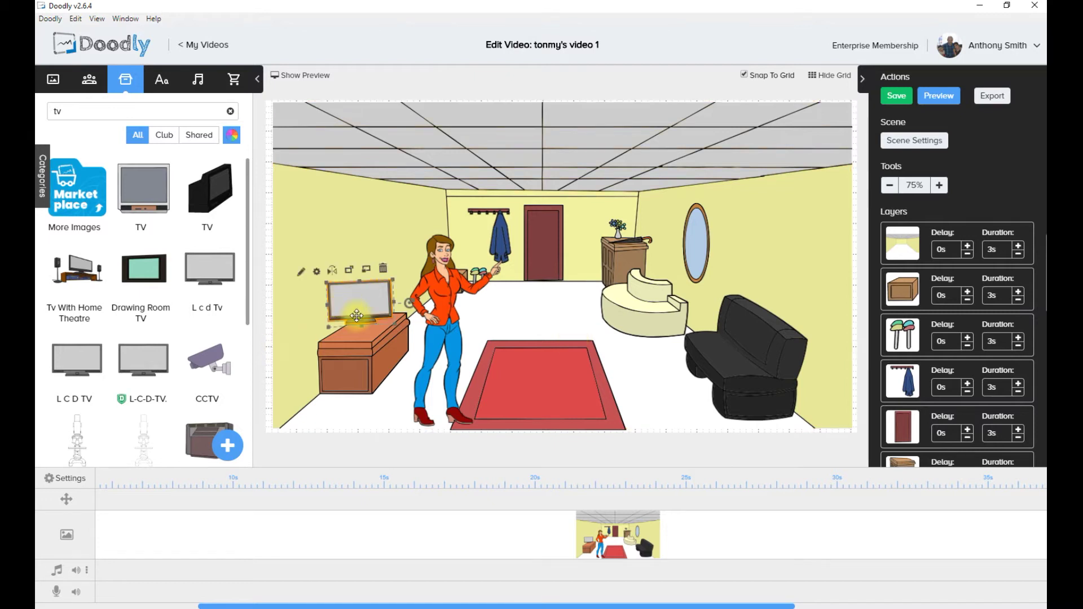
left_click(383, 269)
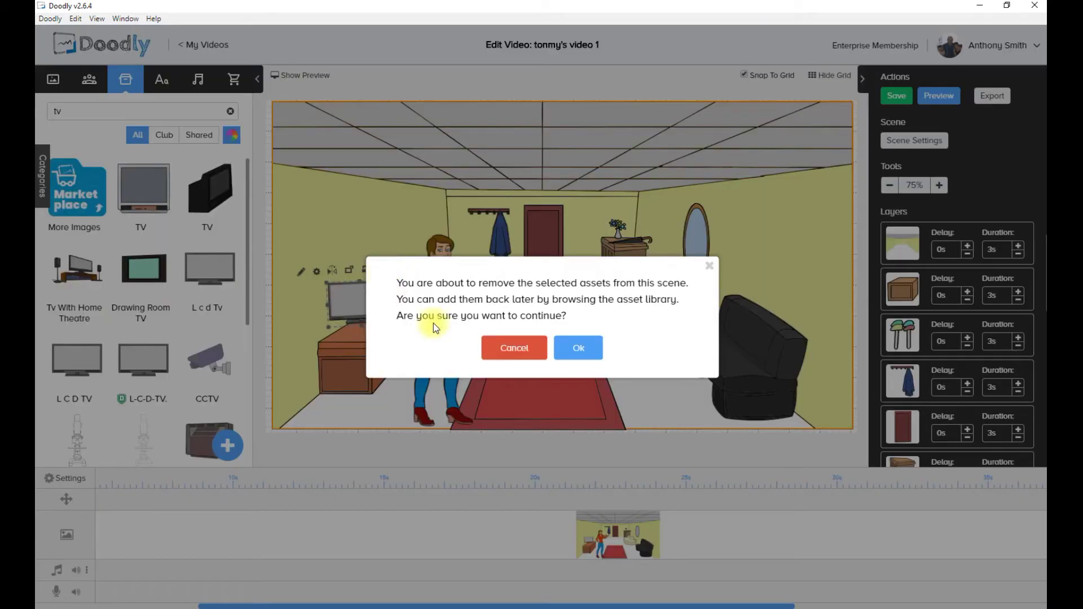
left_click(607, 354)
left_click_drag(210, 191, 358, 308)
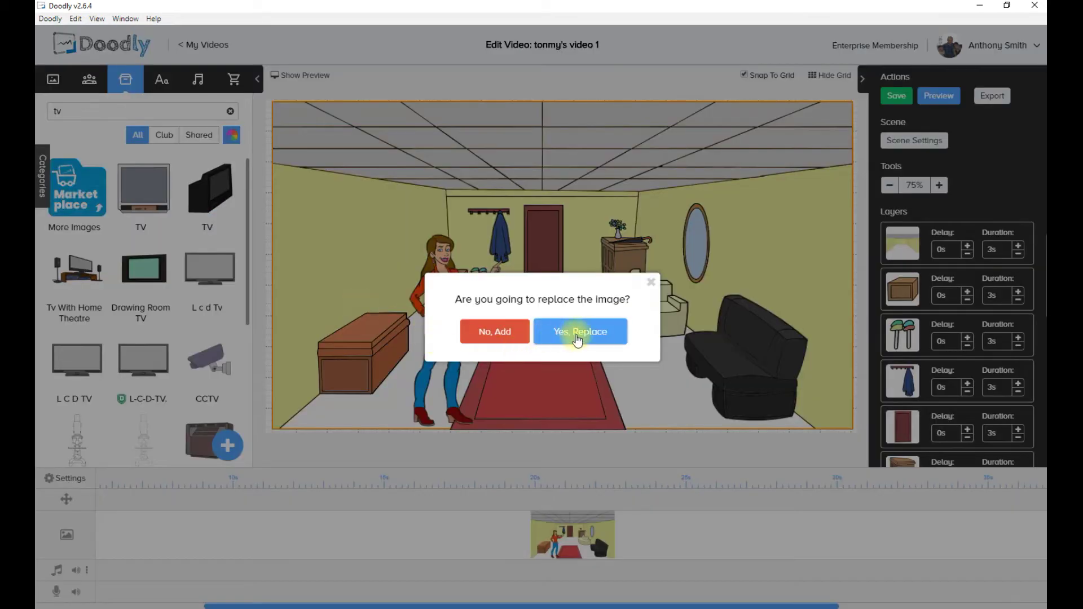
left_click(490, 337)
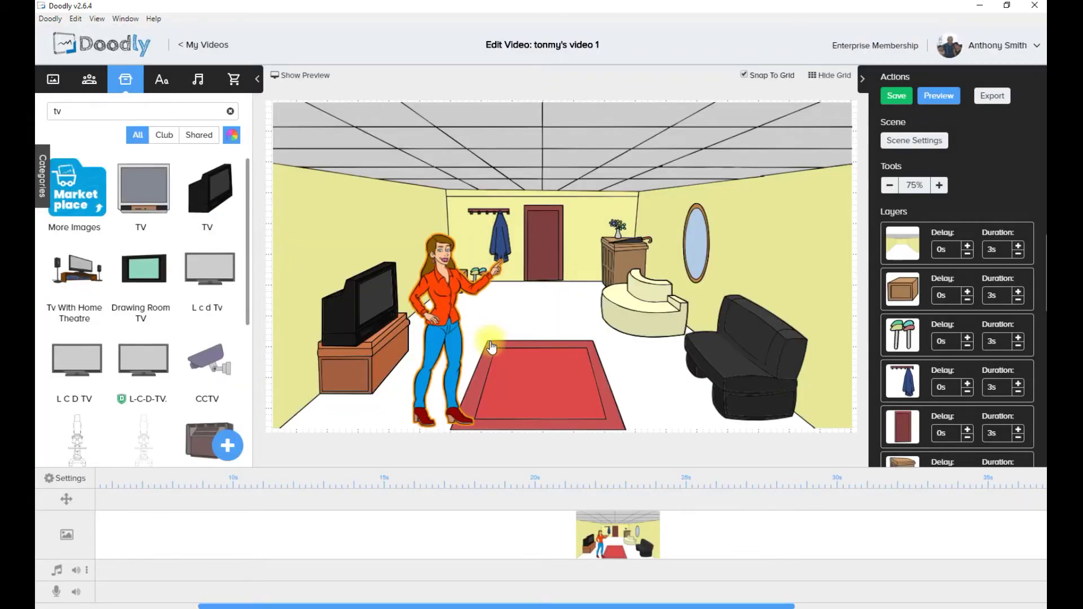
left_click(499, 333)
Shrink the woman in the red shirt and place her in front of the television cabinet.
left_click_drag(520, 291, 612, 272)
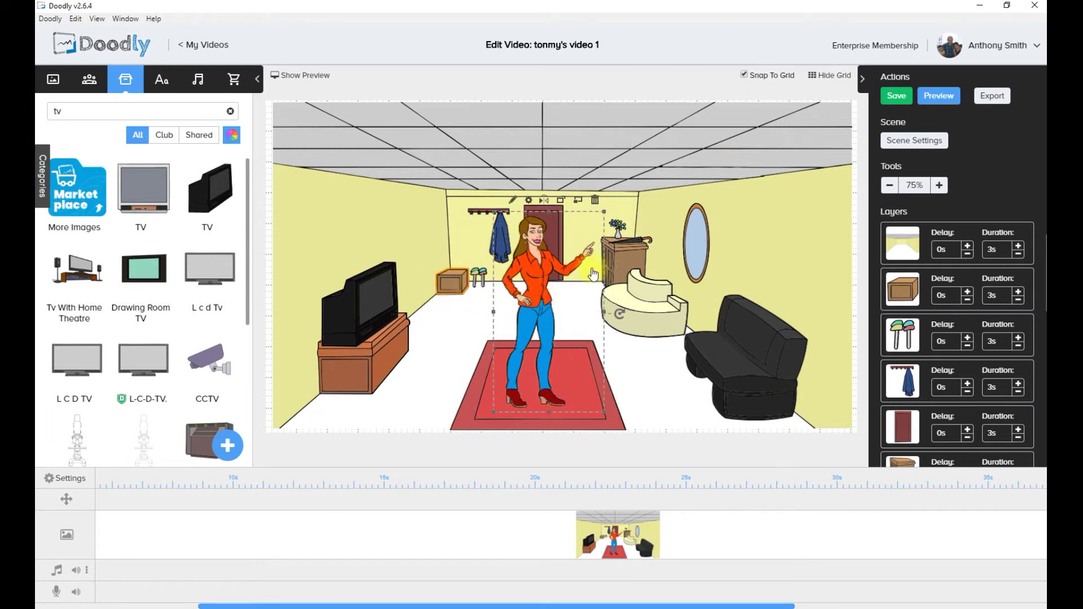
left_click_drag(604, 220, 575, 263)
left_click_drag(520, 294, 419, 310)
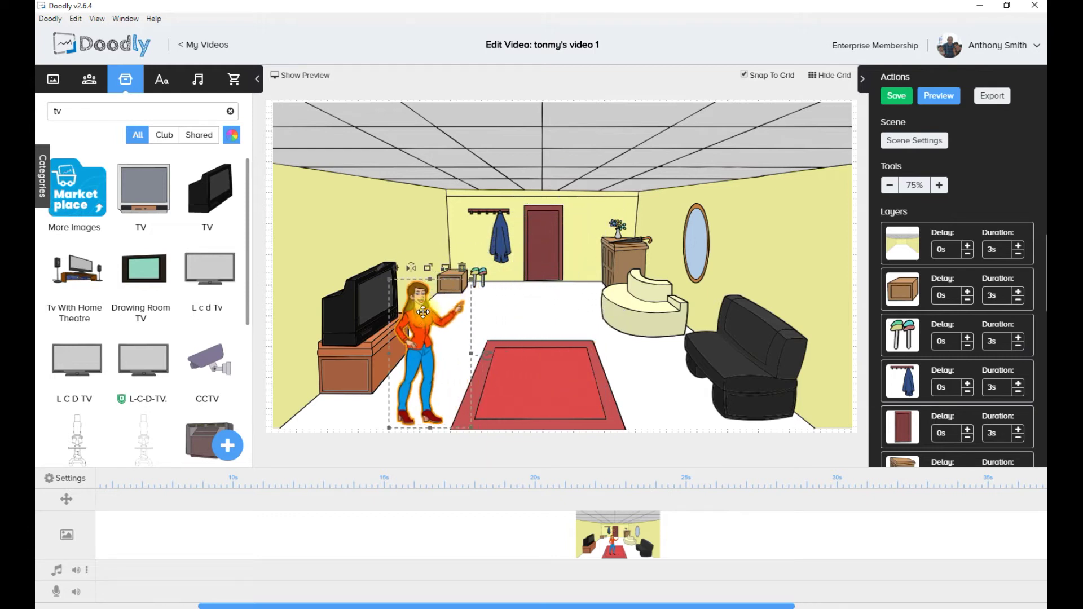
Browse the text fonts and add a text object in the 1stAve-regular font to the room scene.
left_click(161, 84)
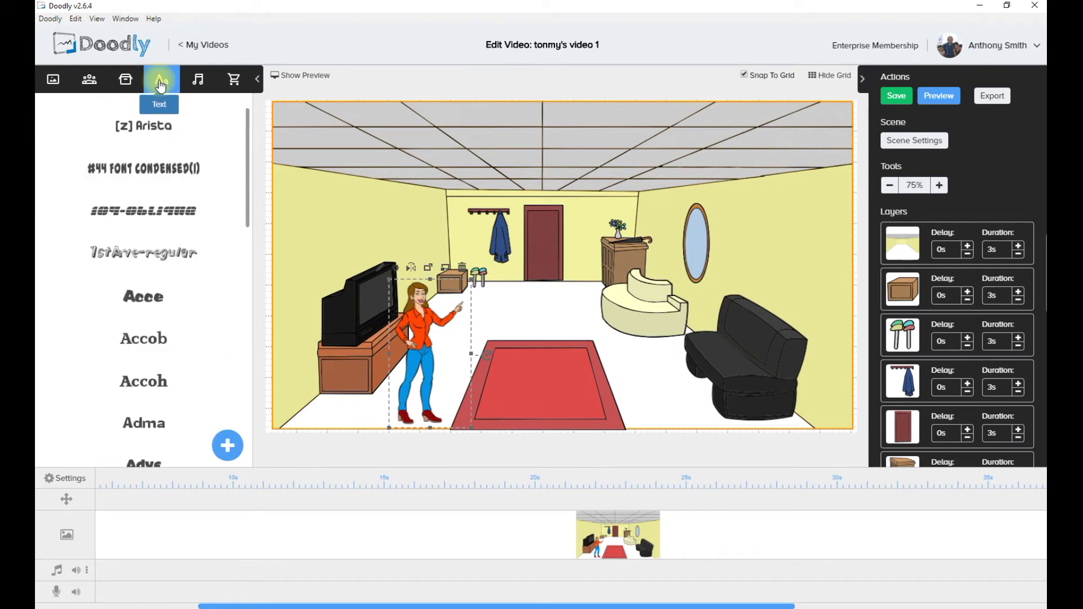
scroll(121, 281, "down", 10)
scroll(124, 280, "down", 18)
scroll(179, 305, "up", 20)
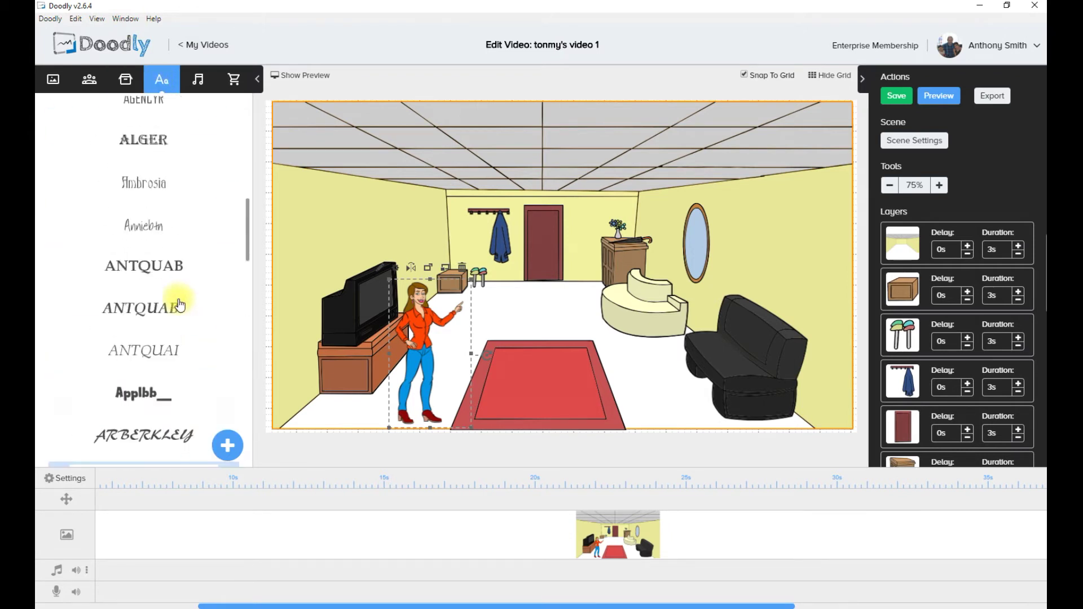
scroll(178, 305, "up", 5)
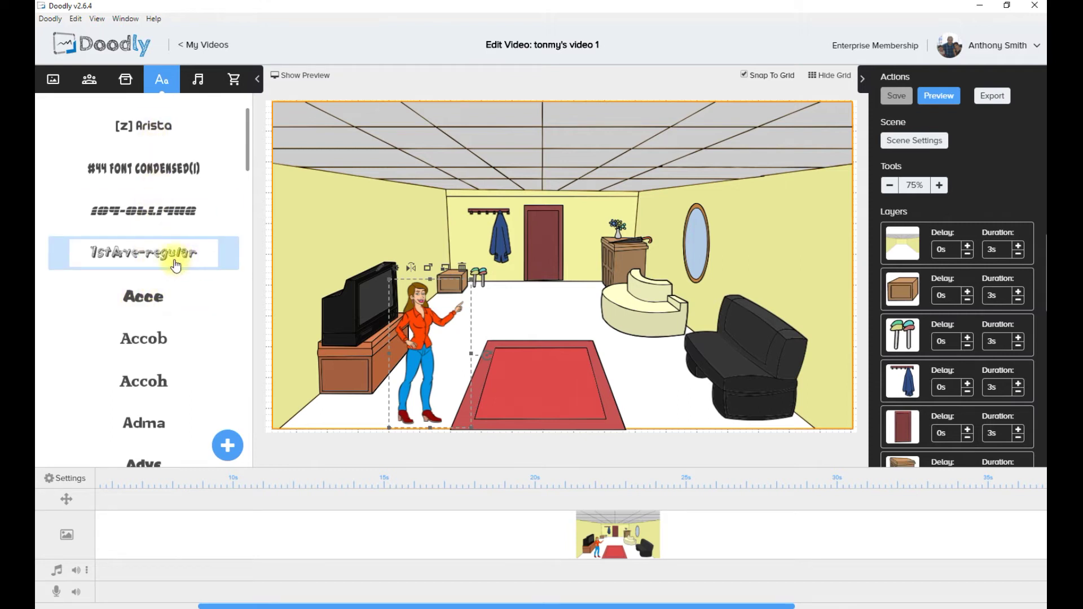
left_click_drag(170, 259, 609, 289)
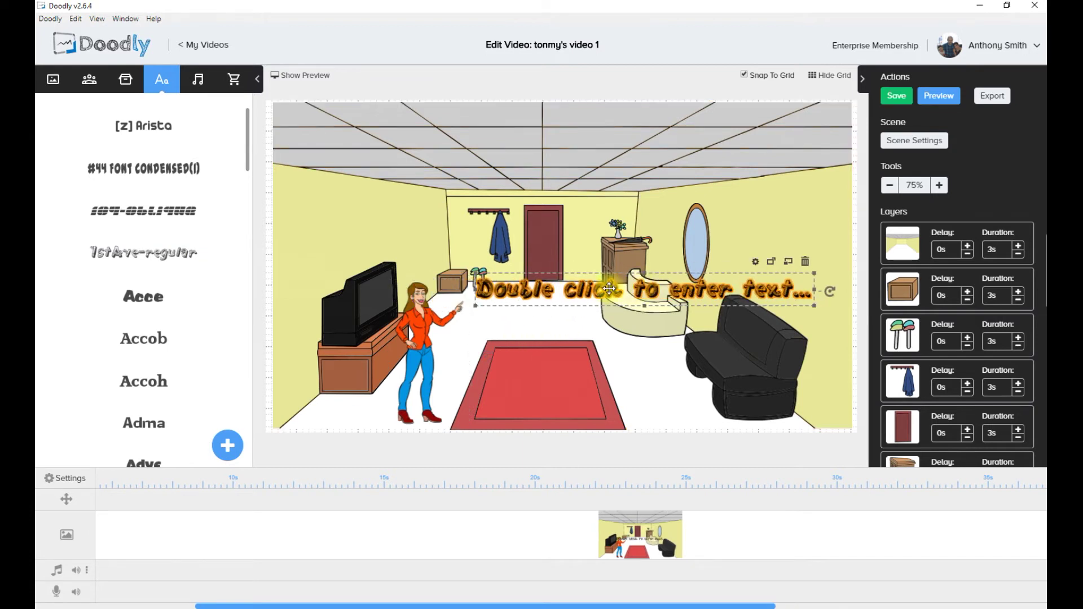
Replace the placeholder wording of the new text object with "Hello World.".
double_click(560, 292)
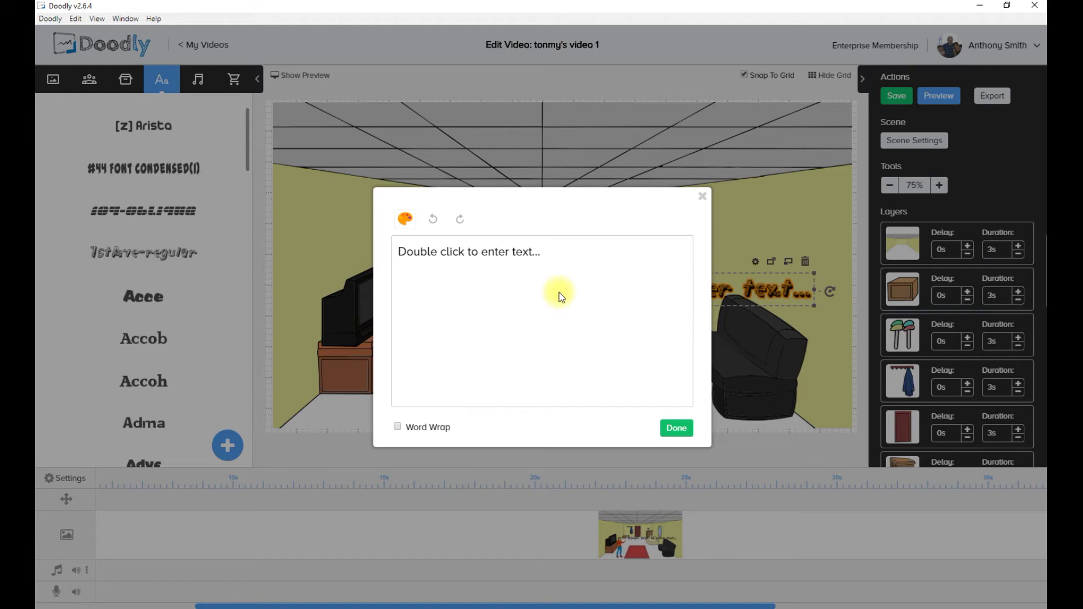
left_click_drag(541, 251, 382, 255)
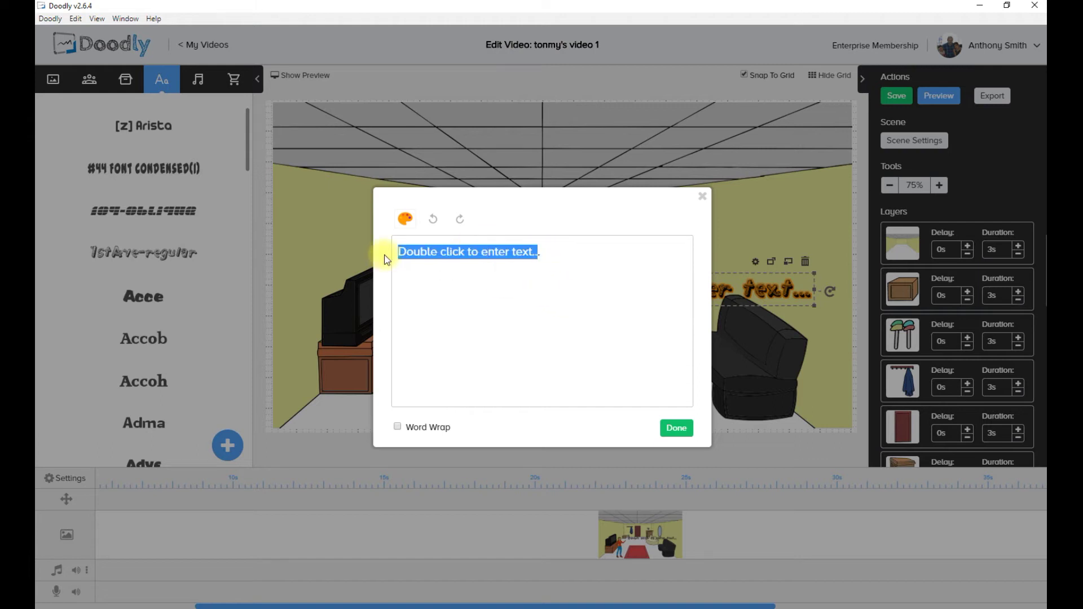
type("Hello Wor")
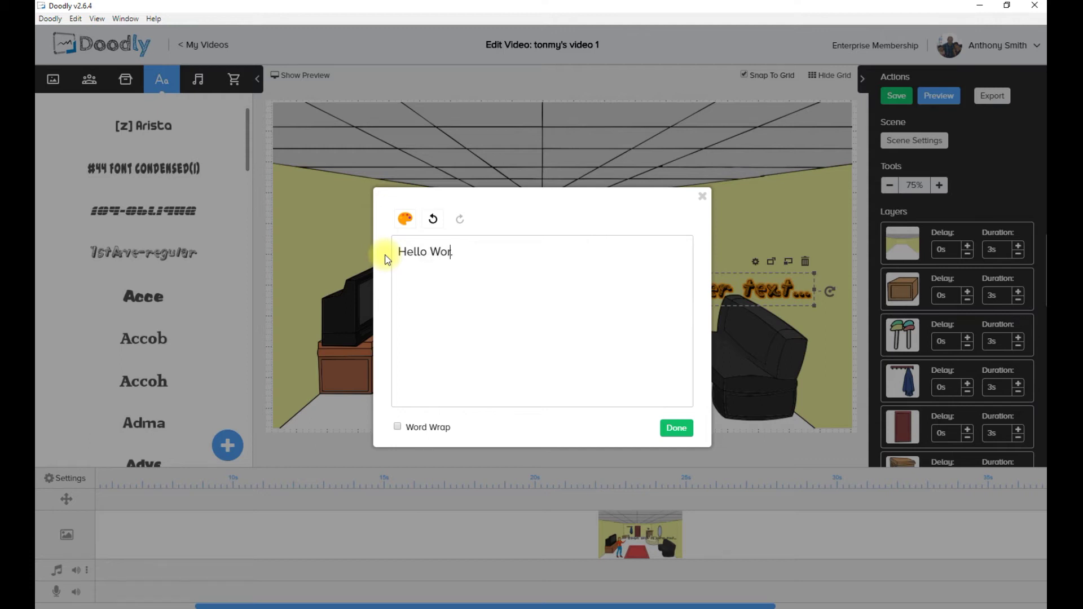
type("ld.")
Colour the whole "Hello World." text purple (hex 9013FE) and apply the text changes.
left_click_drag(486, 253, 382, 252)
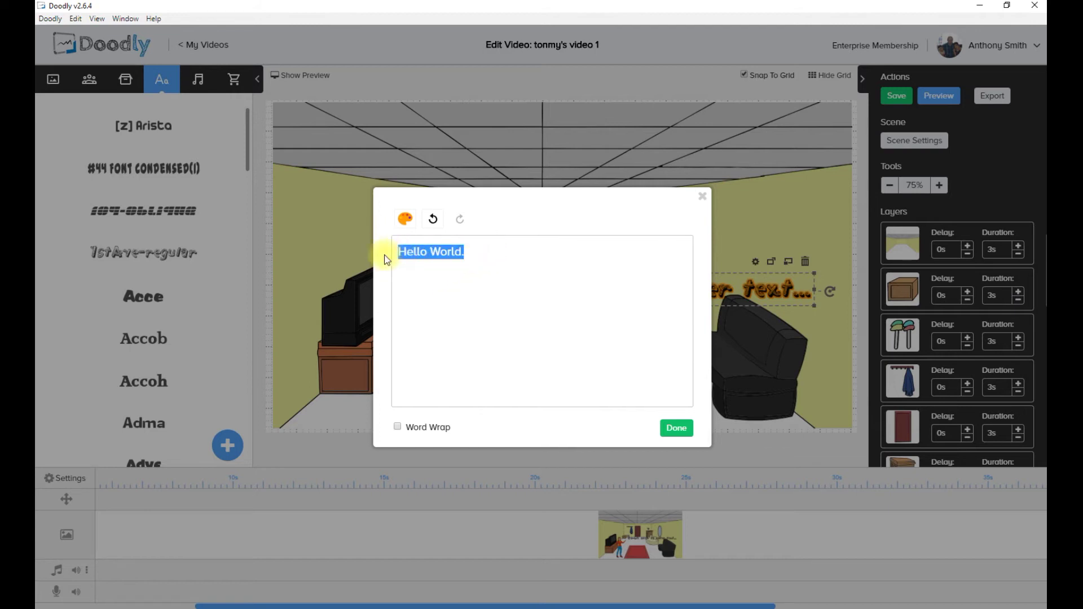
left_click(406, 218)
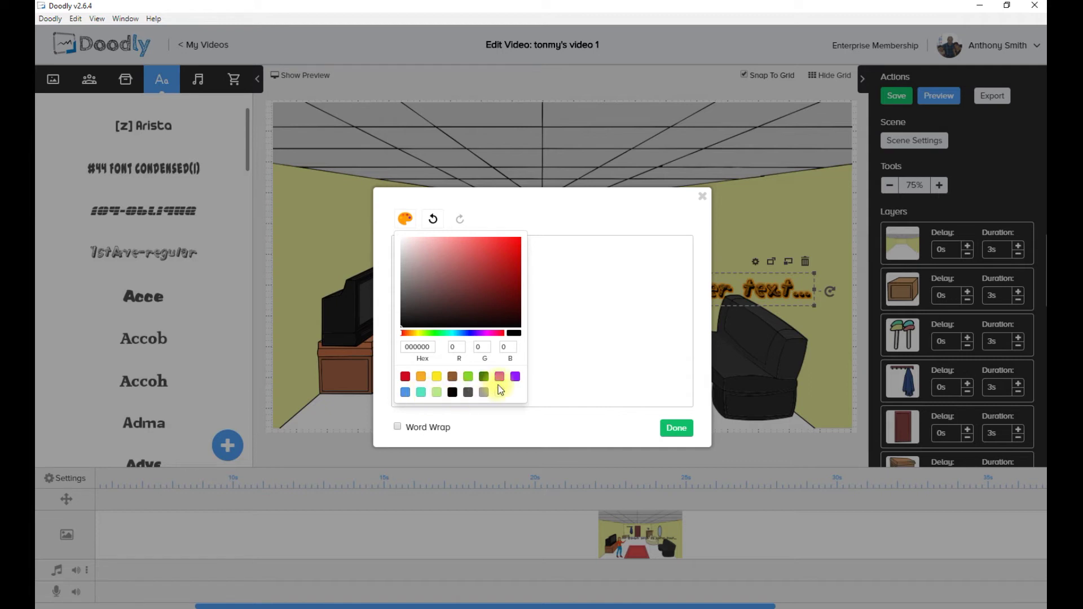
left_click(516, 380)
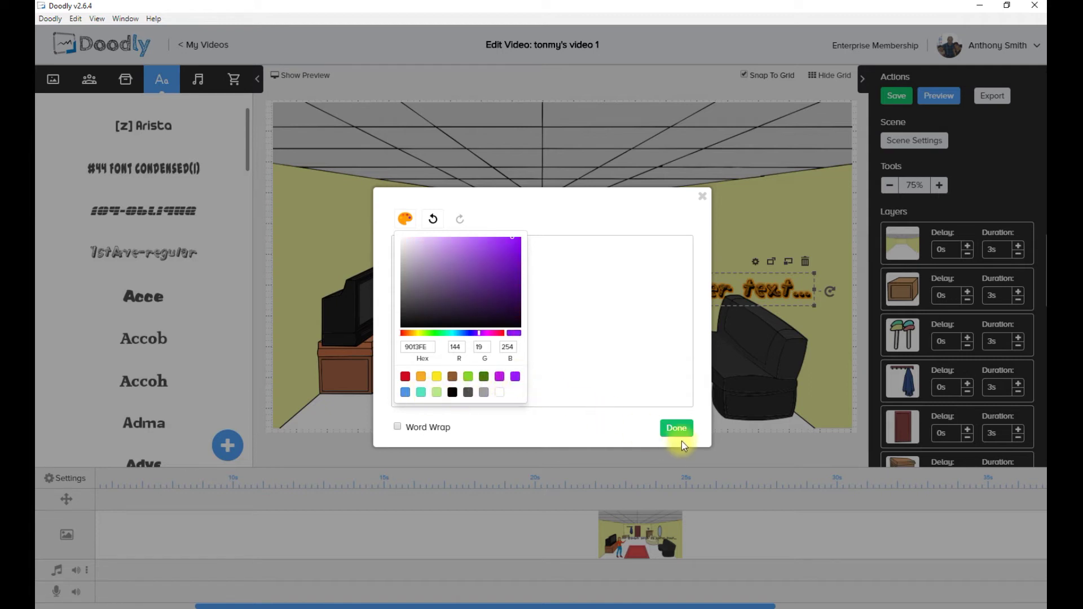
left_click(683, 432)
left_click(587, 348)
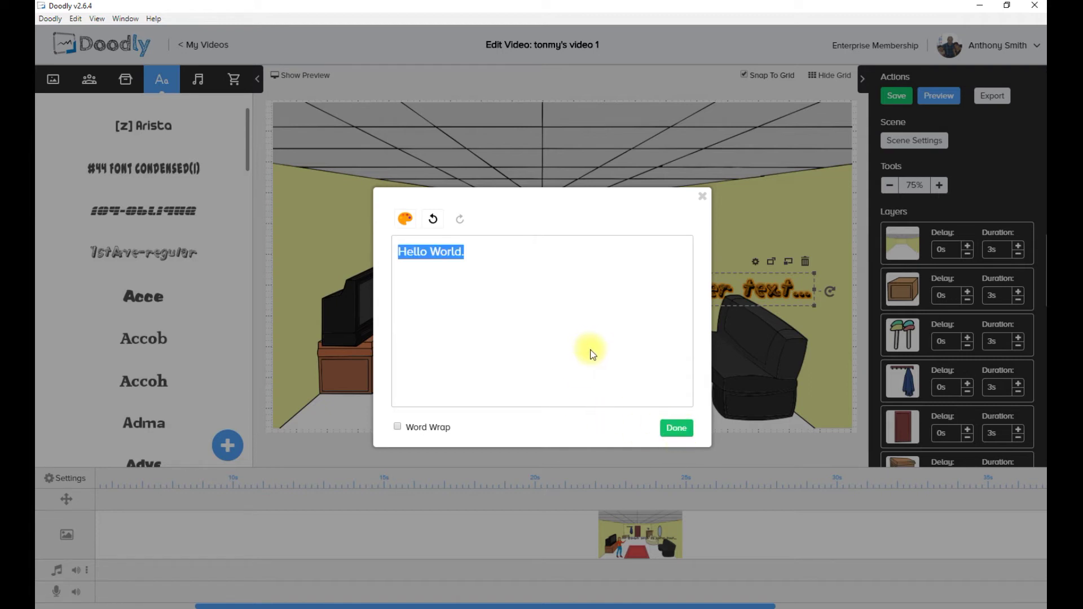
left_click(684, 430)
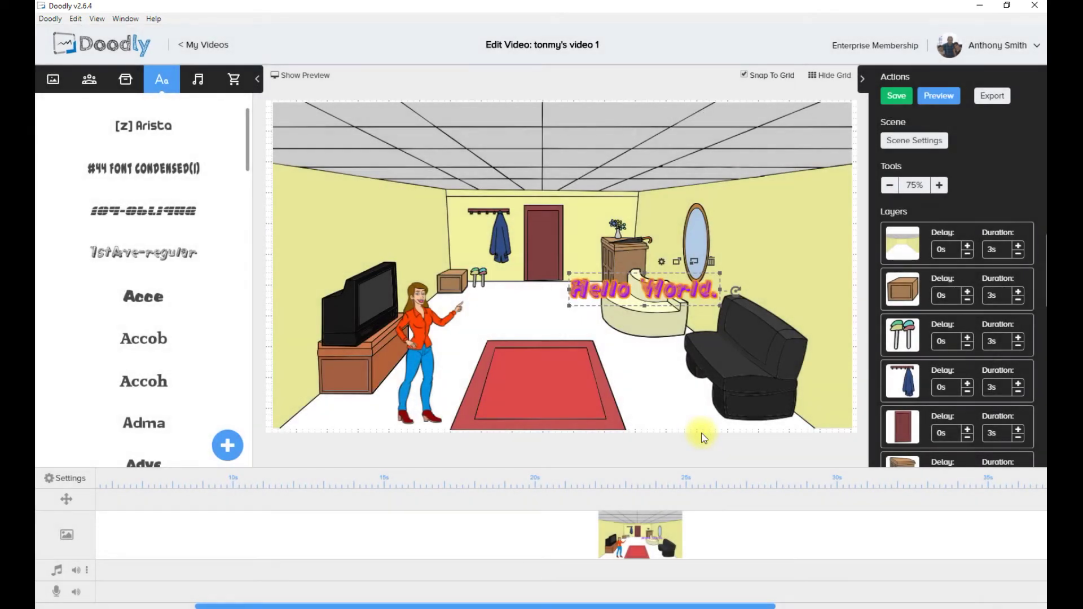
Move the "Hello World." text beside the woman's pointing hand, above the red rug, and deselect it.
left_click_drag(664, 276, 550, 307)
left_click(670, 382)
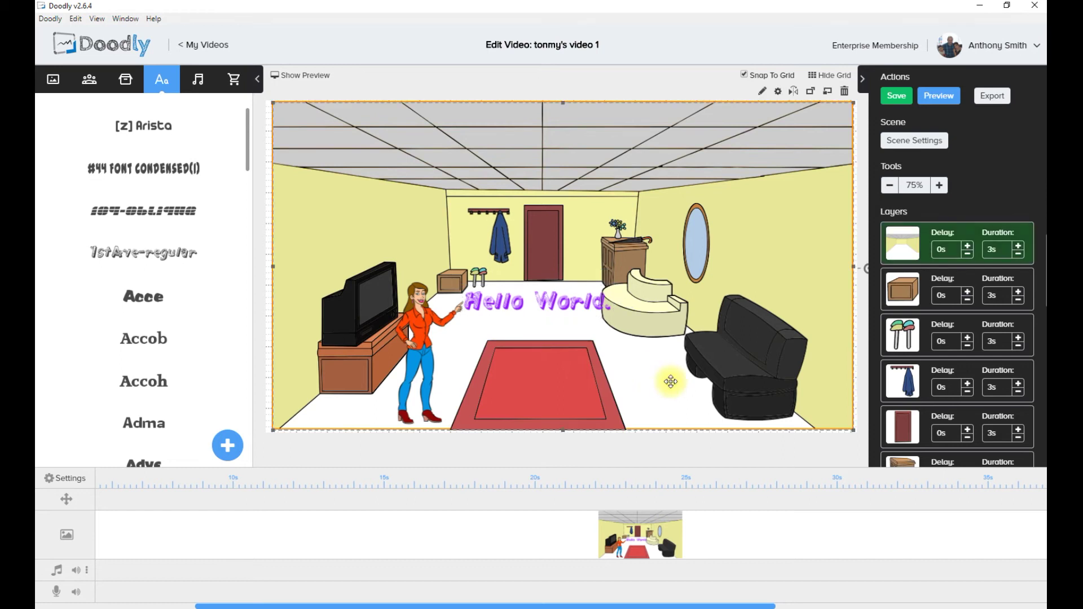
left_click(699, 383)
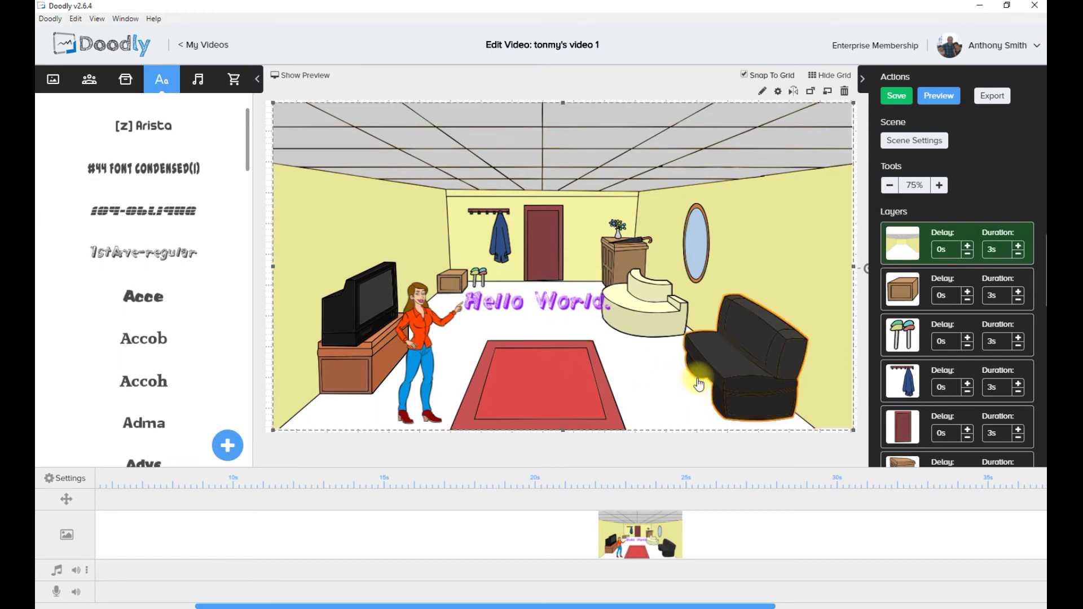
left_click(789, 177)
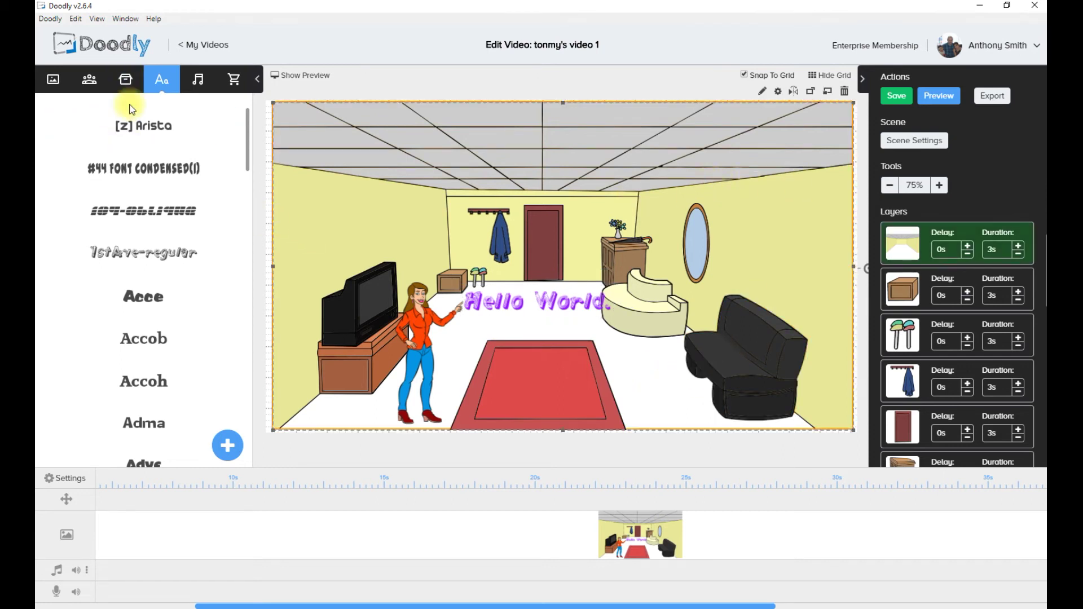
Browse the audio library and place the Natural Calm music on the timeline's music track.
left_click(198, 88)
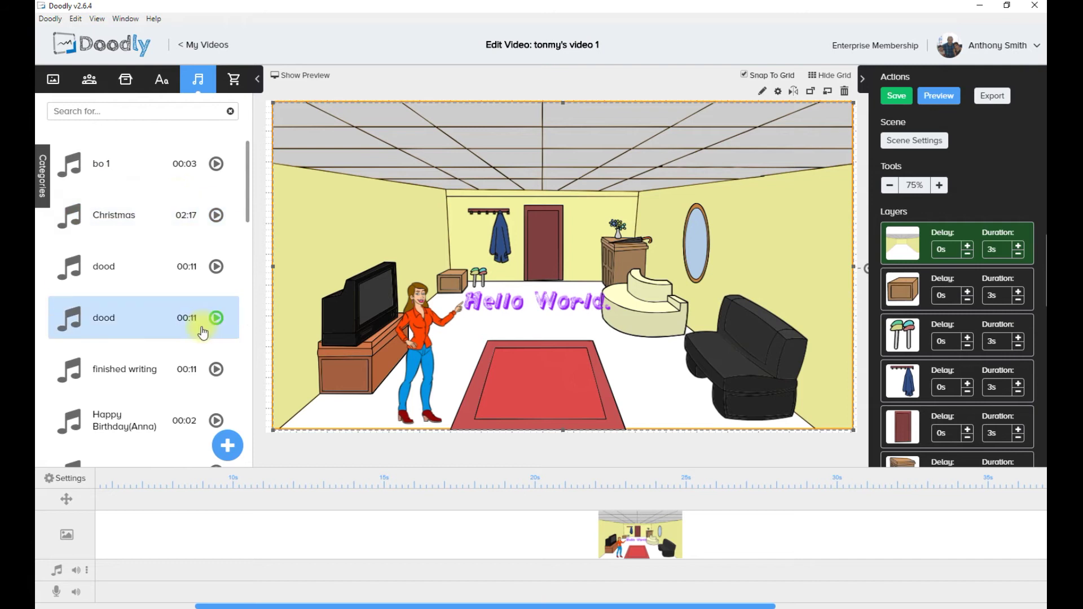
scroll(113, 311, "down", 20)
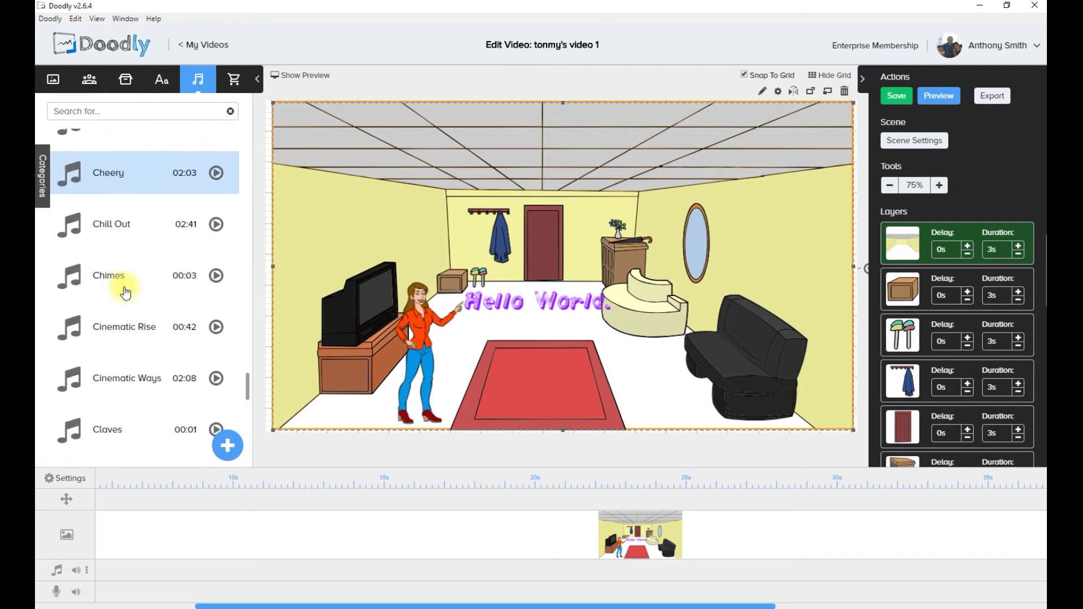
scroll(126, 292, "down", 5)
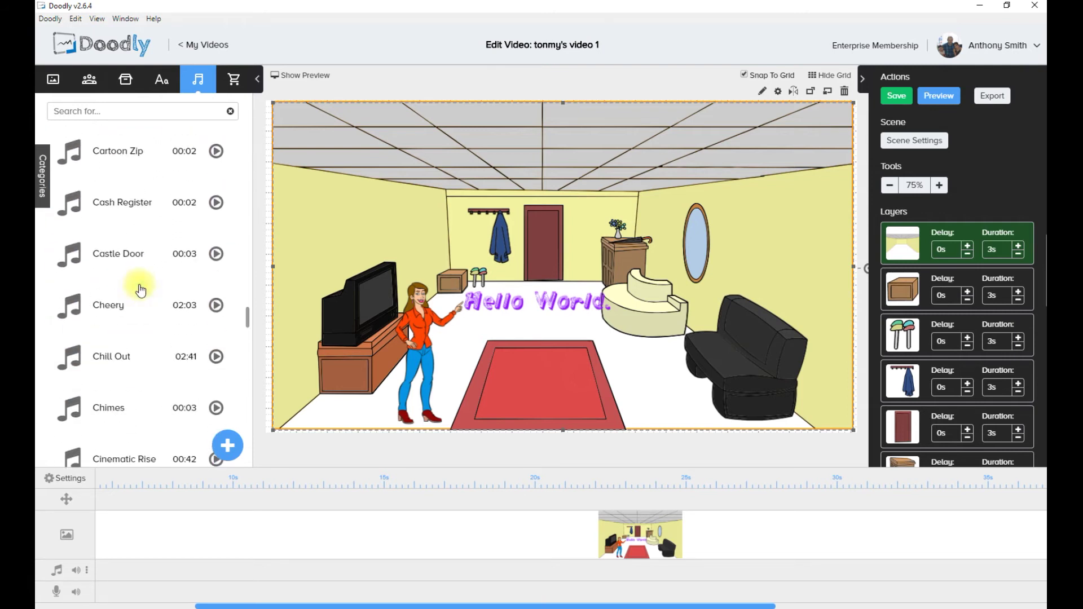
scroll(141, 288, "down", 15)
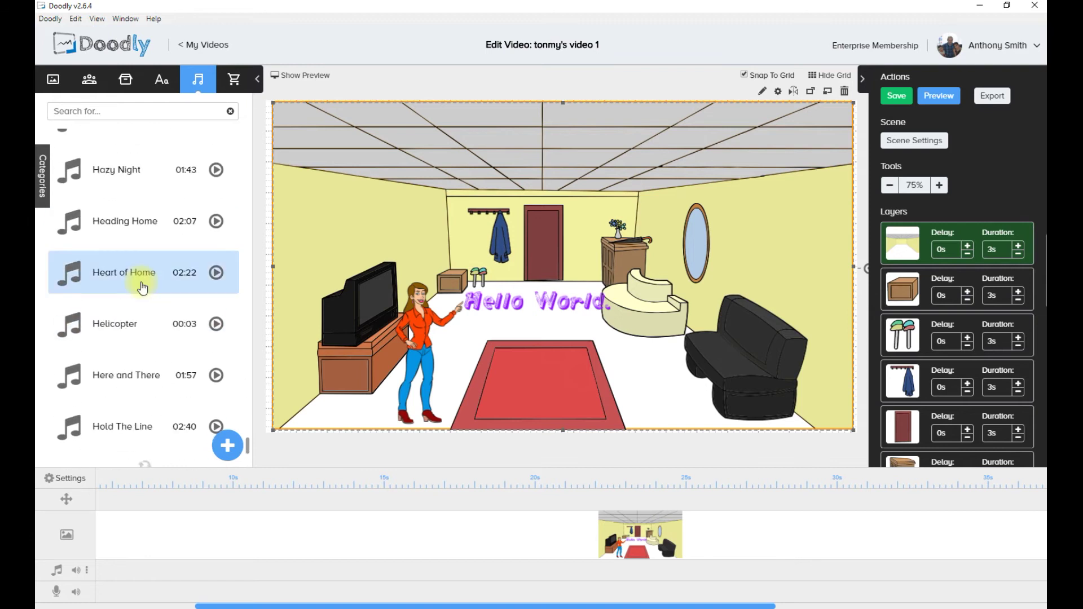
scroll(143, 288, "down", 5)
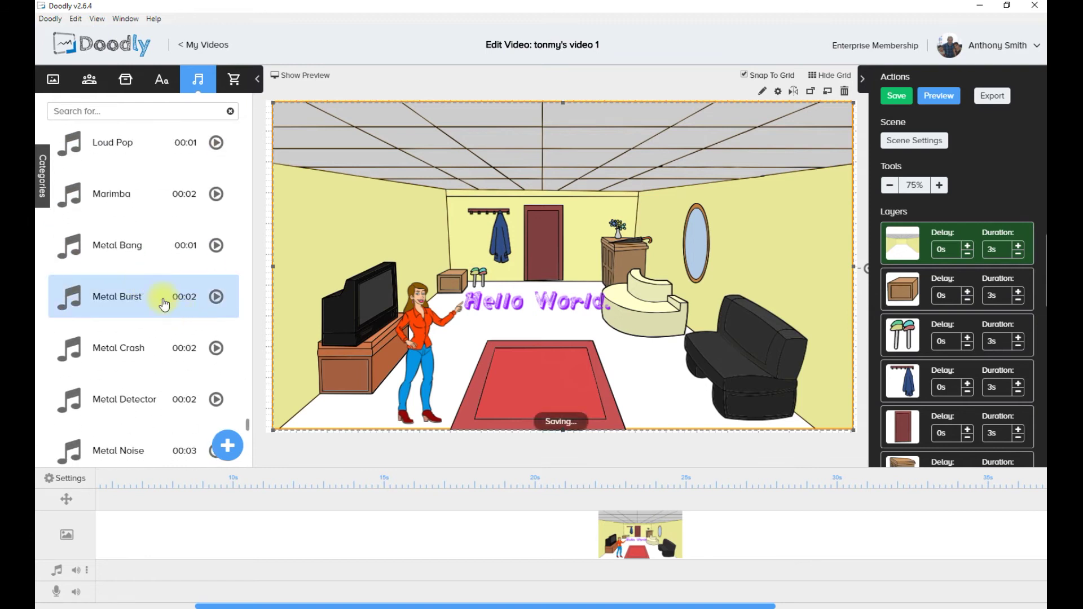
scroll(175, 354, "up", 3)
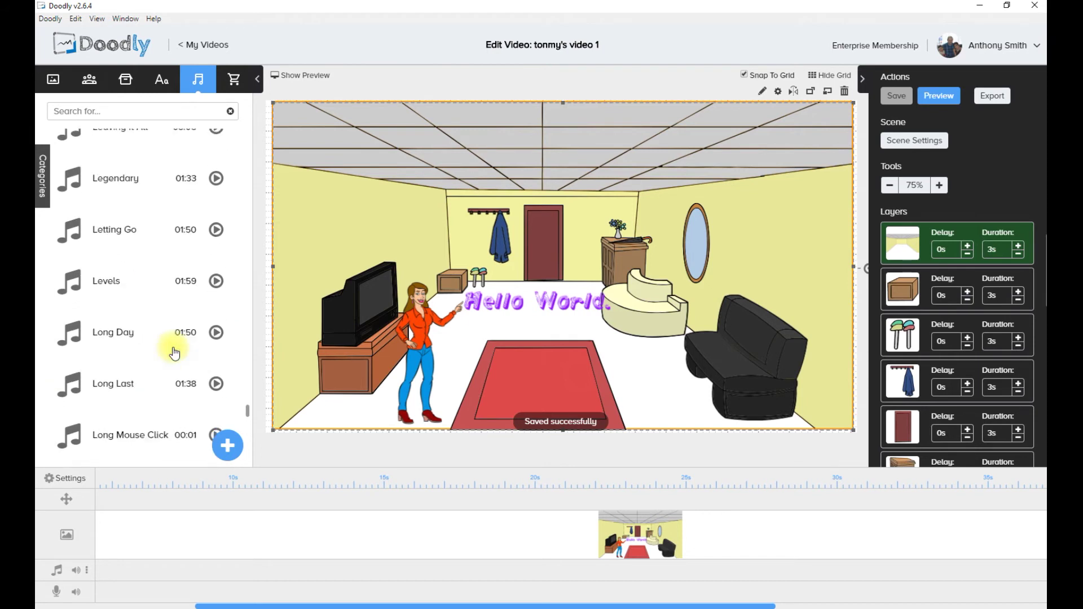
scroll(175, 354, "up", 5)
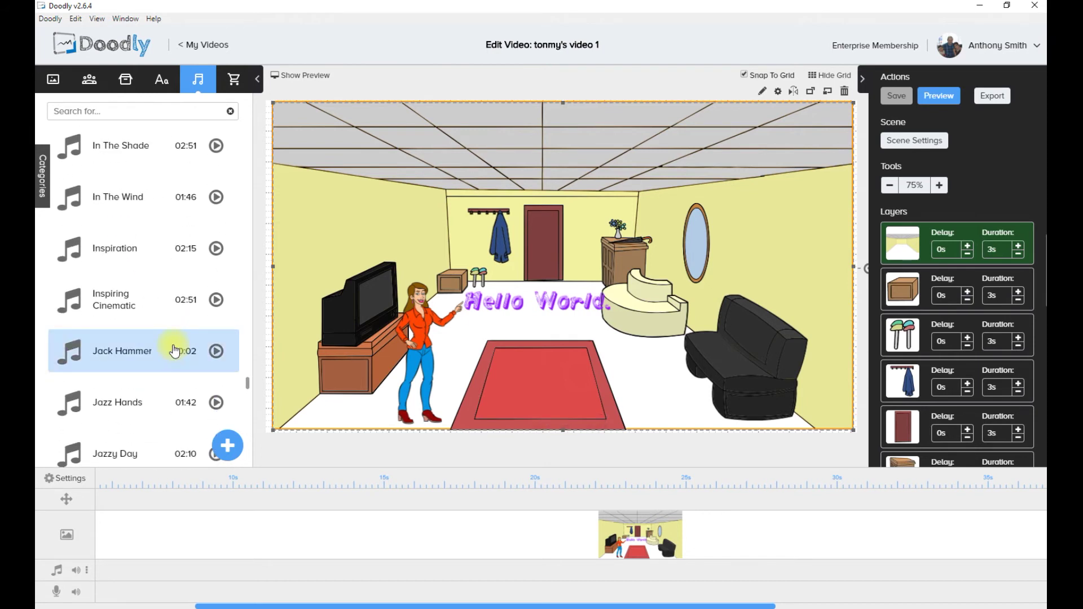
scroll(175, 354, "down", 10)
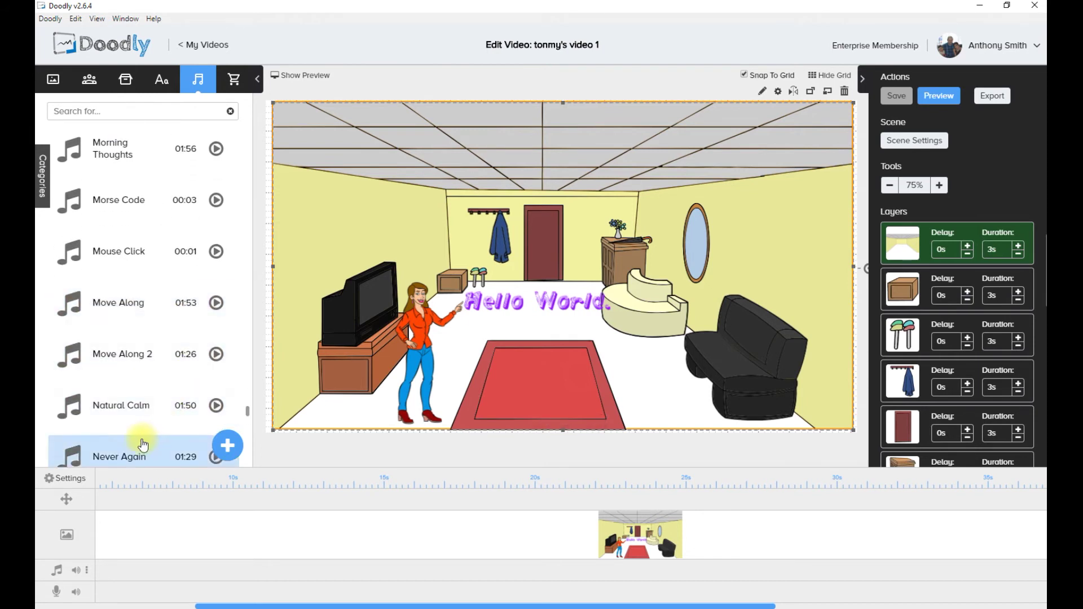
left_click_drag(141, 409, 190, 573)
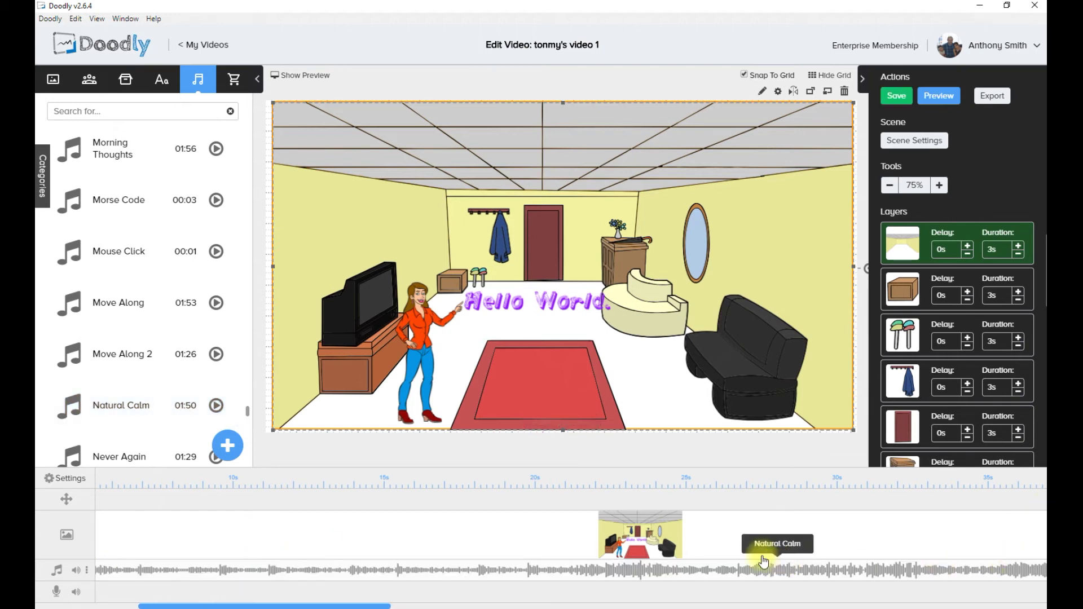
Shift the Natural Calm clip to the very start of the timeline and preview the video with the music.
left_click_drag(282, 607, 207, 607)
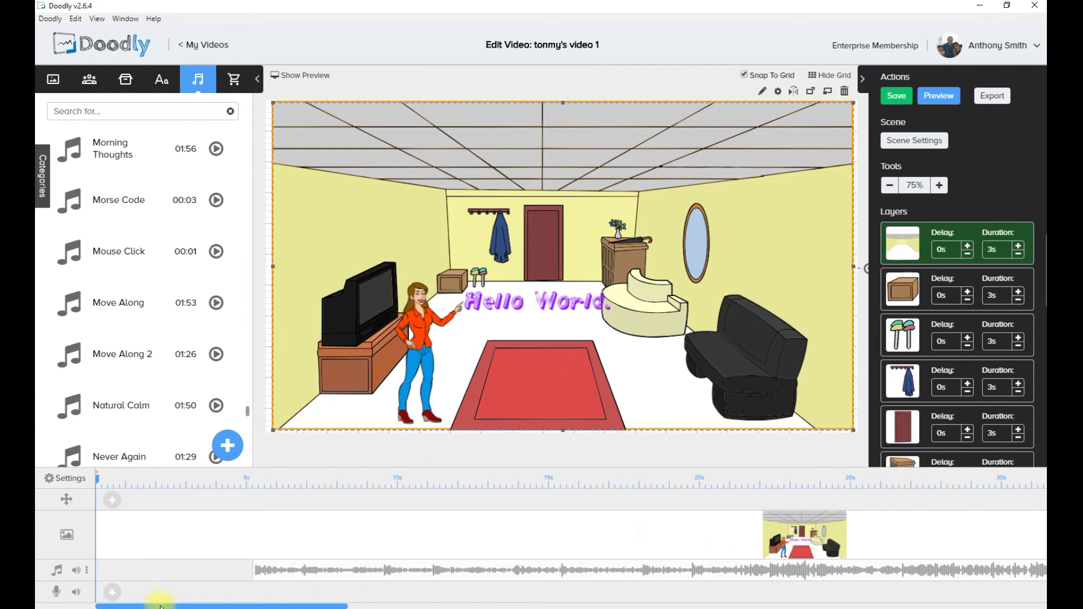
left_click_drag(288, 571, 113, 570)
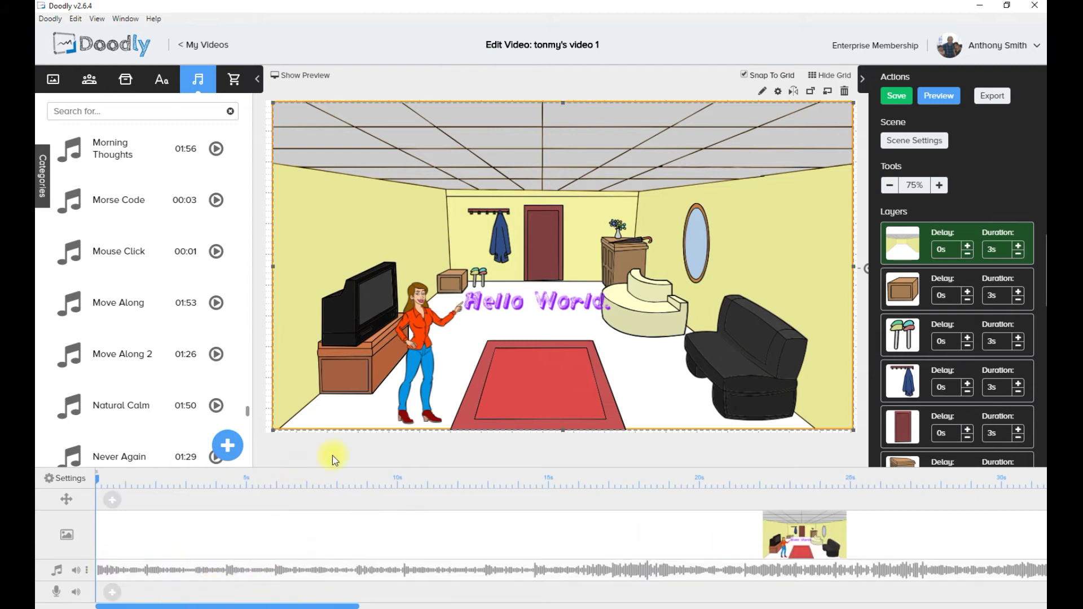
left_click(940, 96)
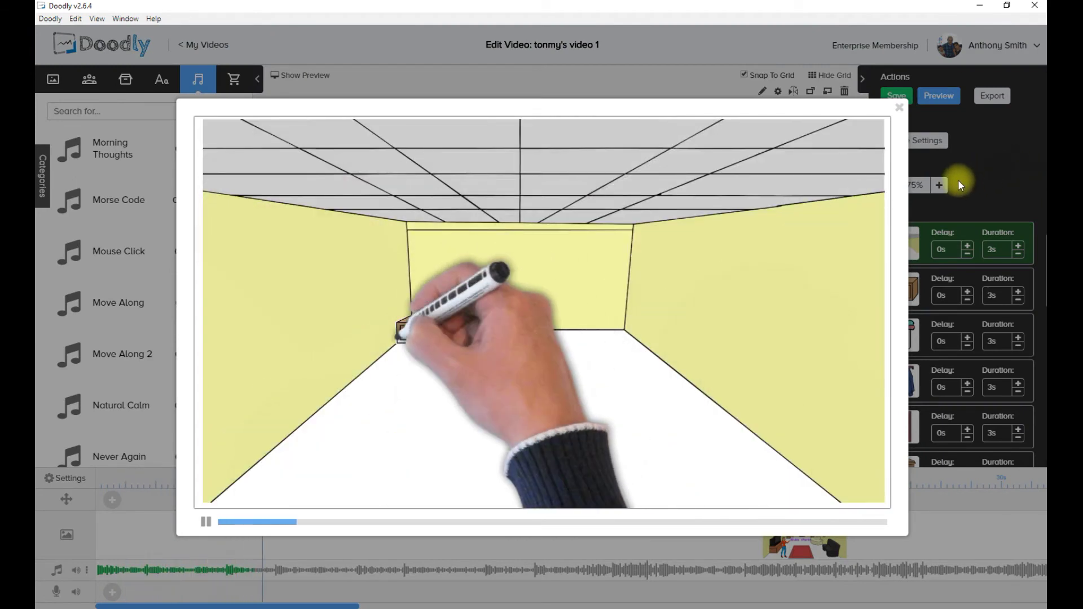
left_click(900, 108)
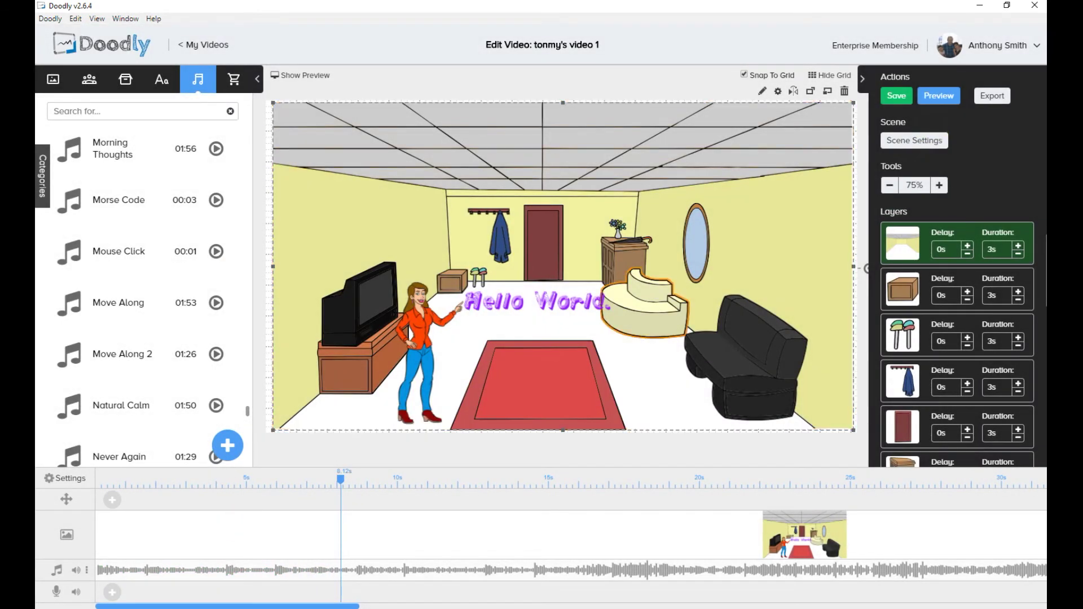
Examine the music track's volume control and its options for adding or removing tracks.
left_click(76, 571)
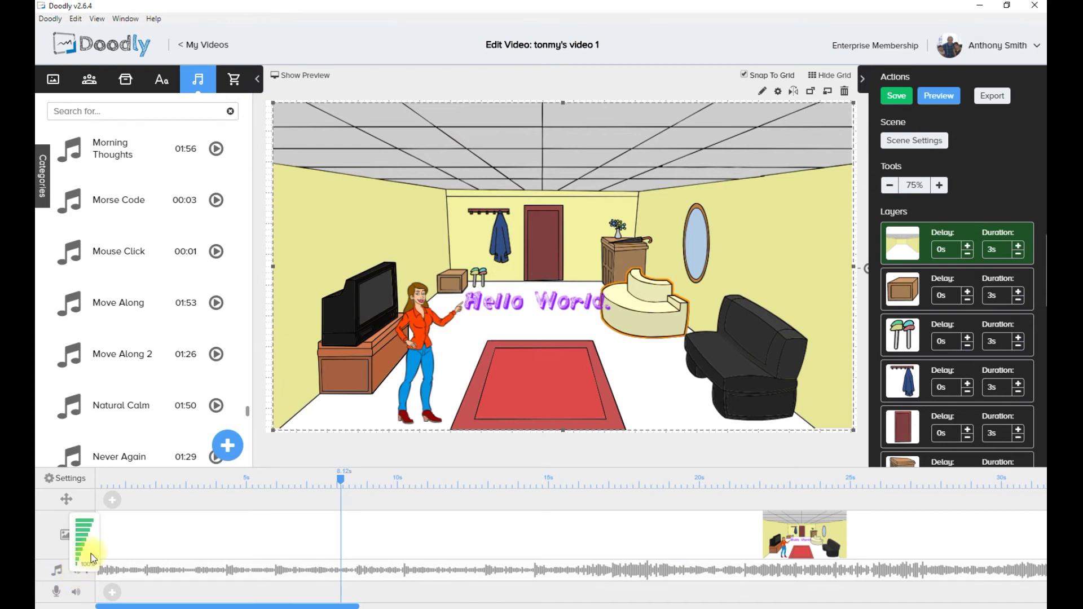
left_click(90, 522)
left_click(185, 548)
scroll(184, 550, "down", 4)
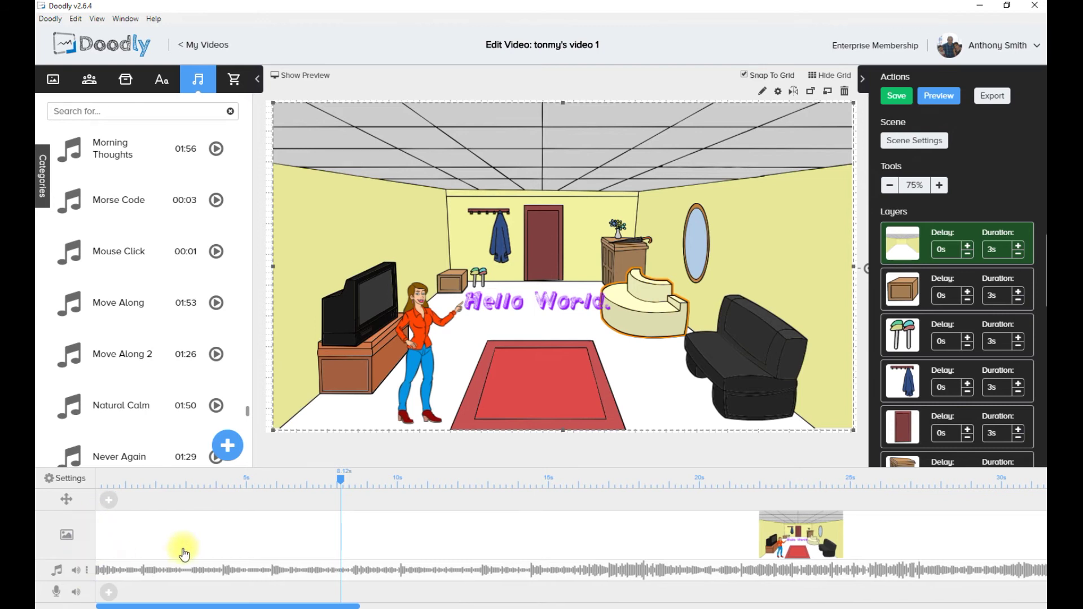
left_click(89, 571)
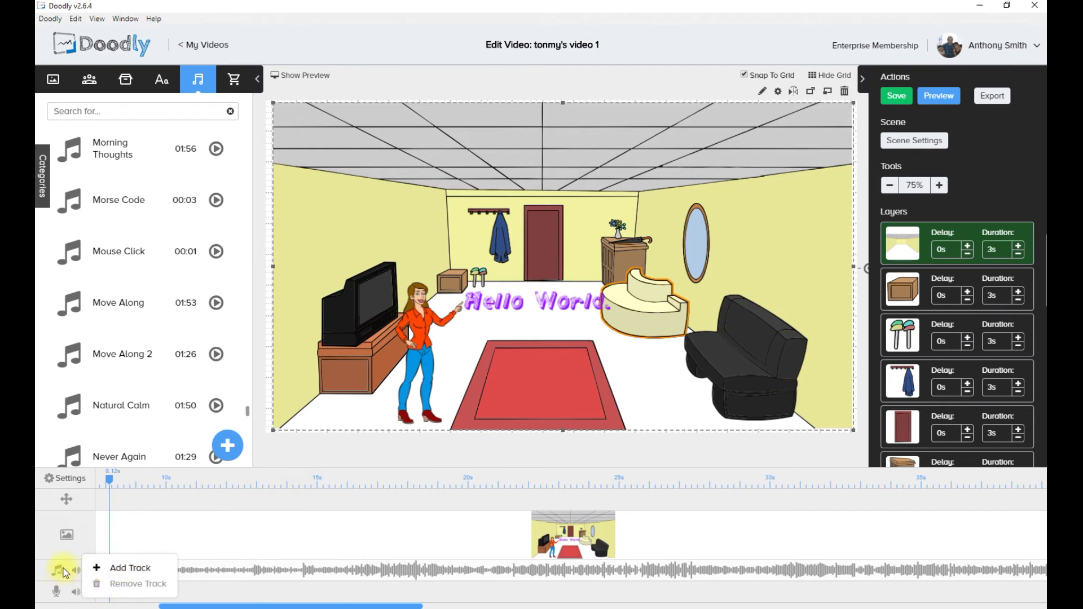
Place the playhead at about 13.4 s and save the video.
left_click(268, 484)
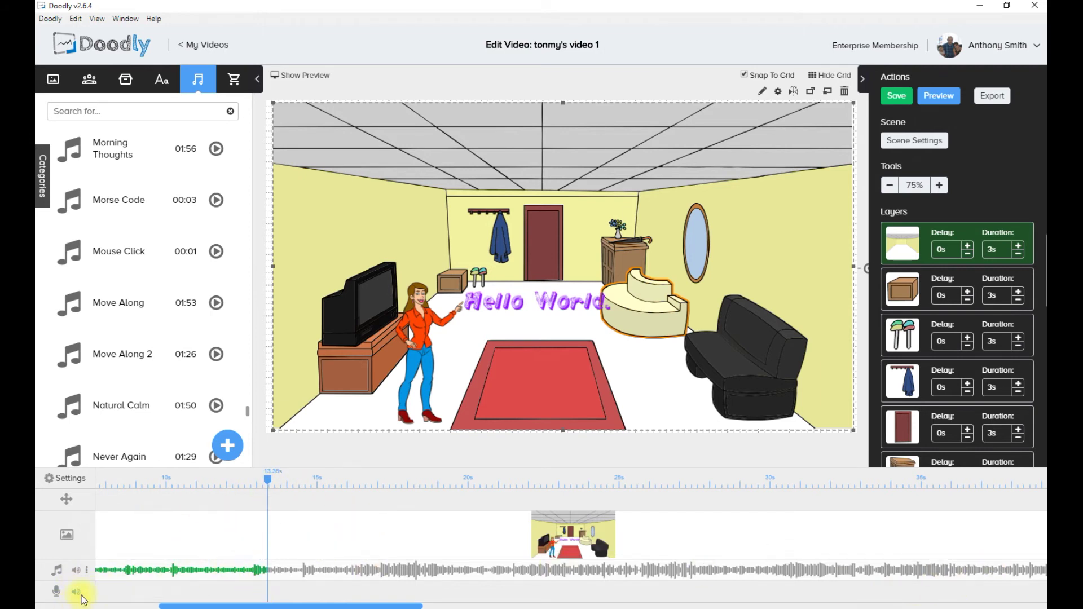
key("ctrl+s")
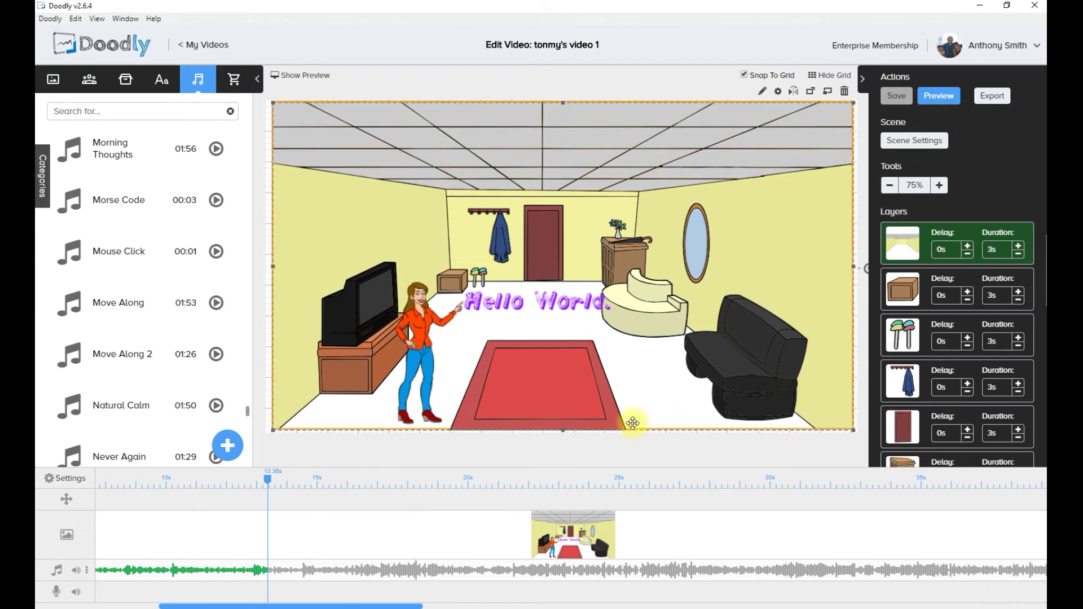
Add a second music track and place the Punch sound effect on it at about 7.6 s.
scroll(146, 248, "down", 12)
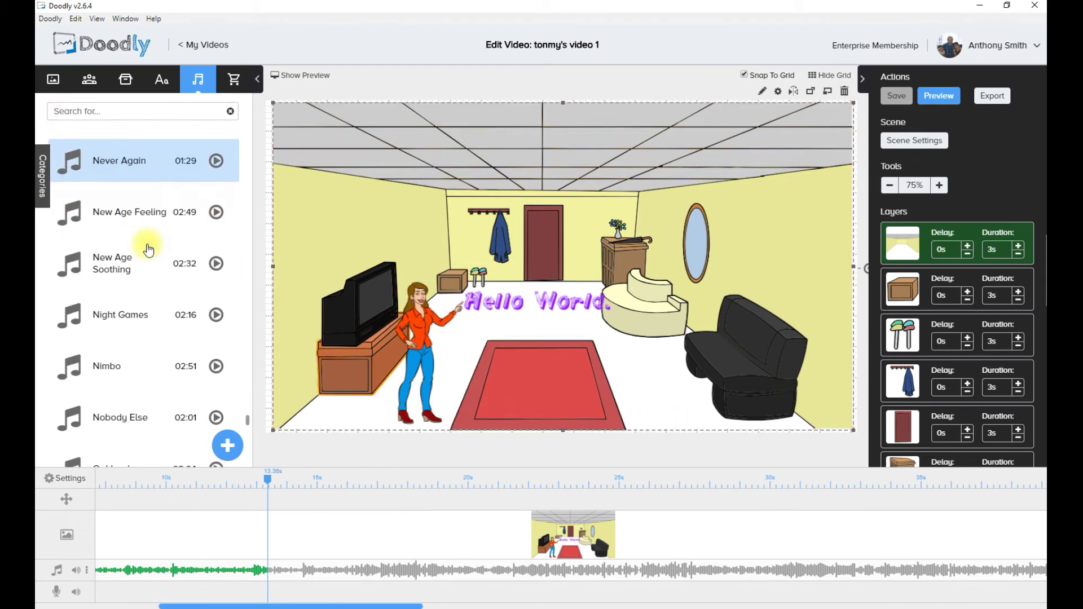
scroll(148, 250, "down", 6)
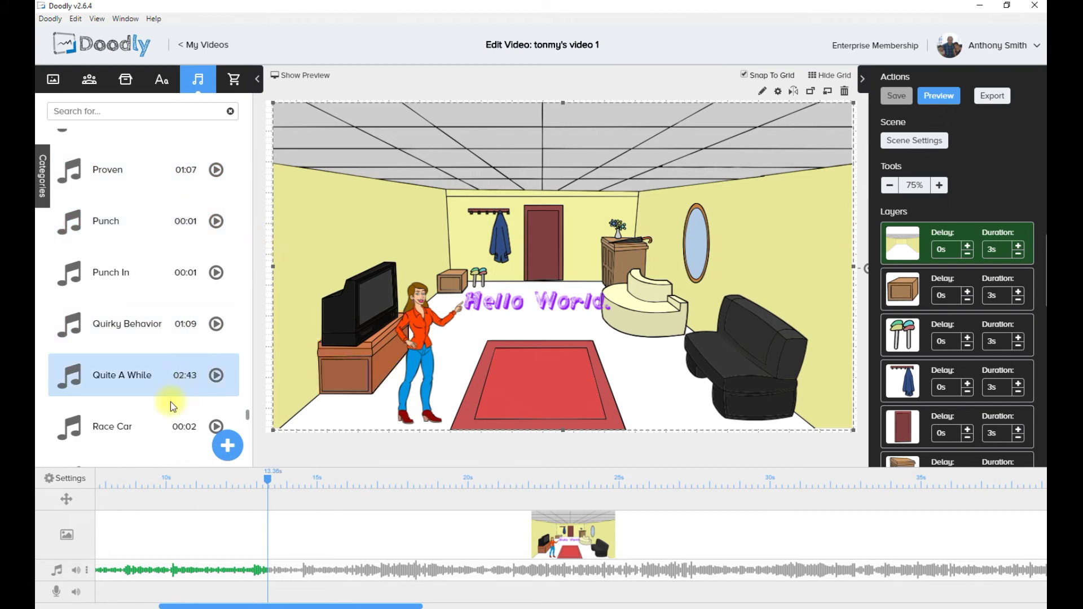
right_click(90, 571)
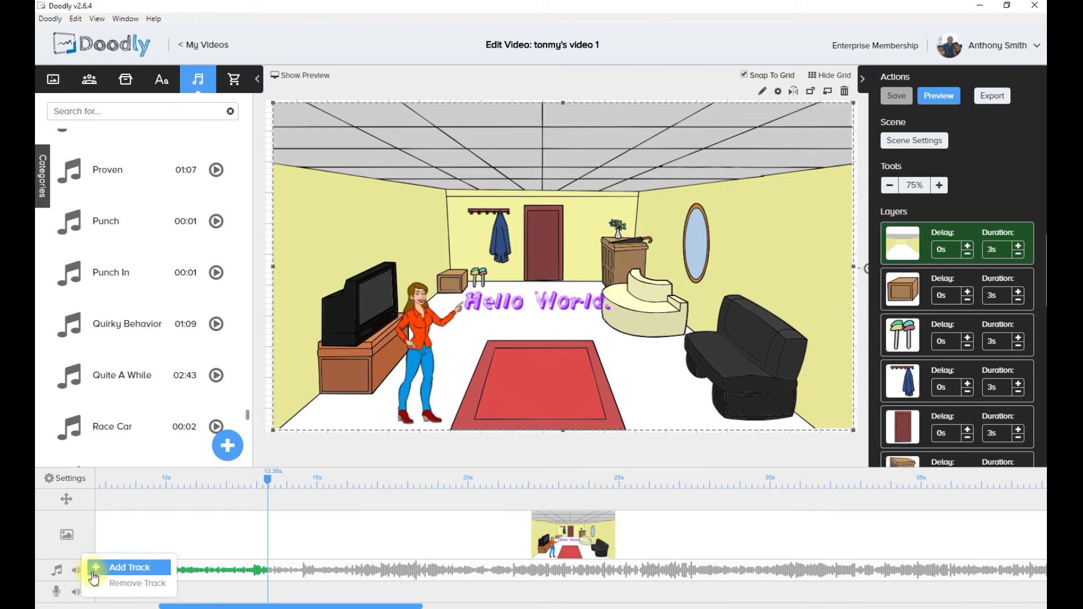
left_click(129, 568)
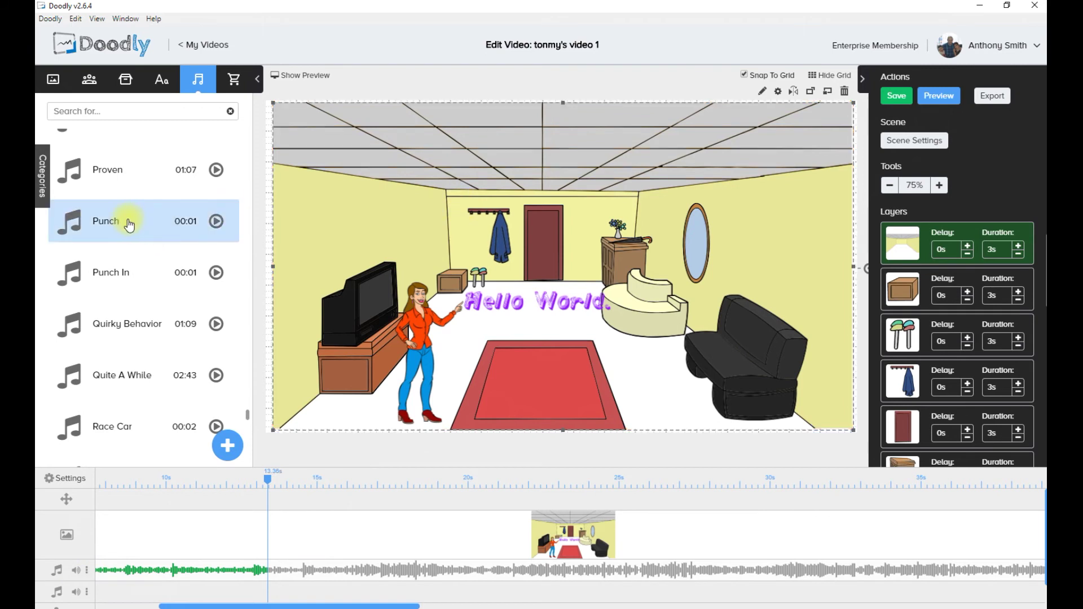
left_click_drag(94, 223, 160, 574)
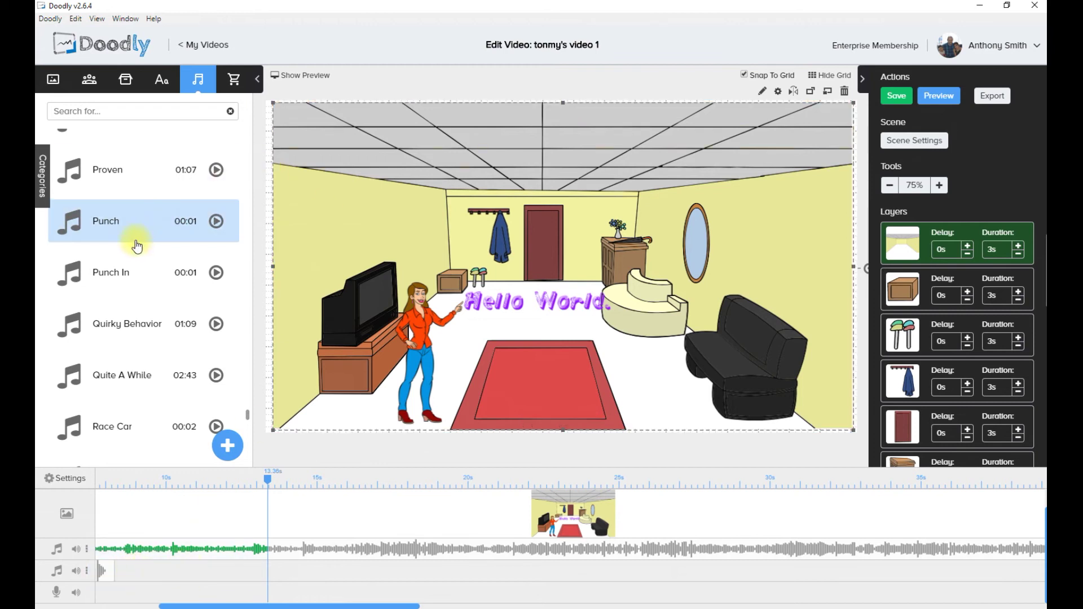
Add the Punch In sound effect to the second music track, positioned at about 10.4 s.
left_click_drag(109, 271, 269, 579)
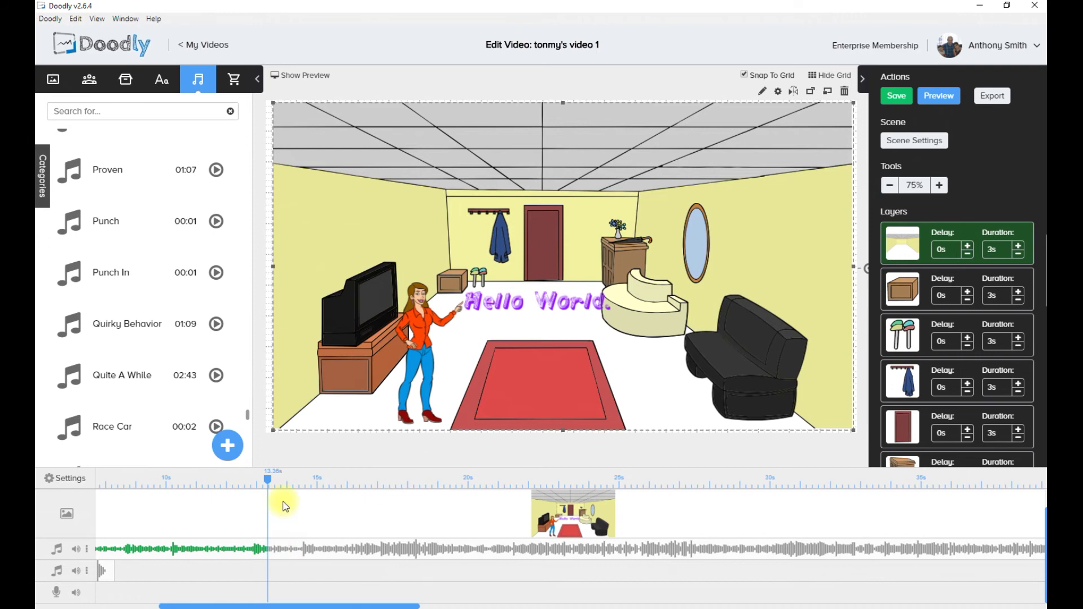
left_click_drag(120, 275, 248, 578)
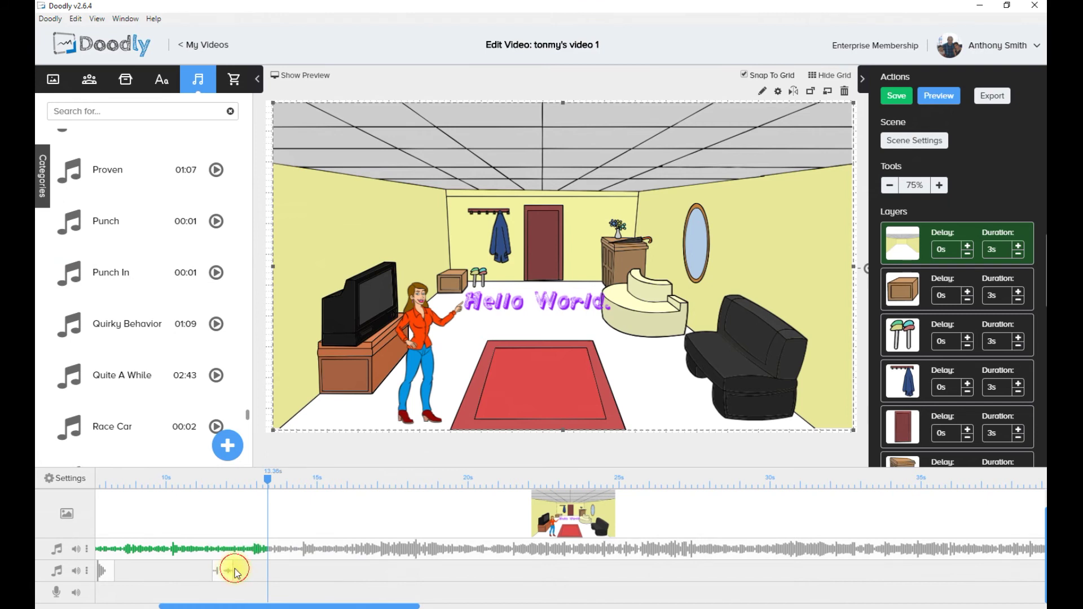
left_click_drag(235, 574, 202, 574)
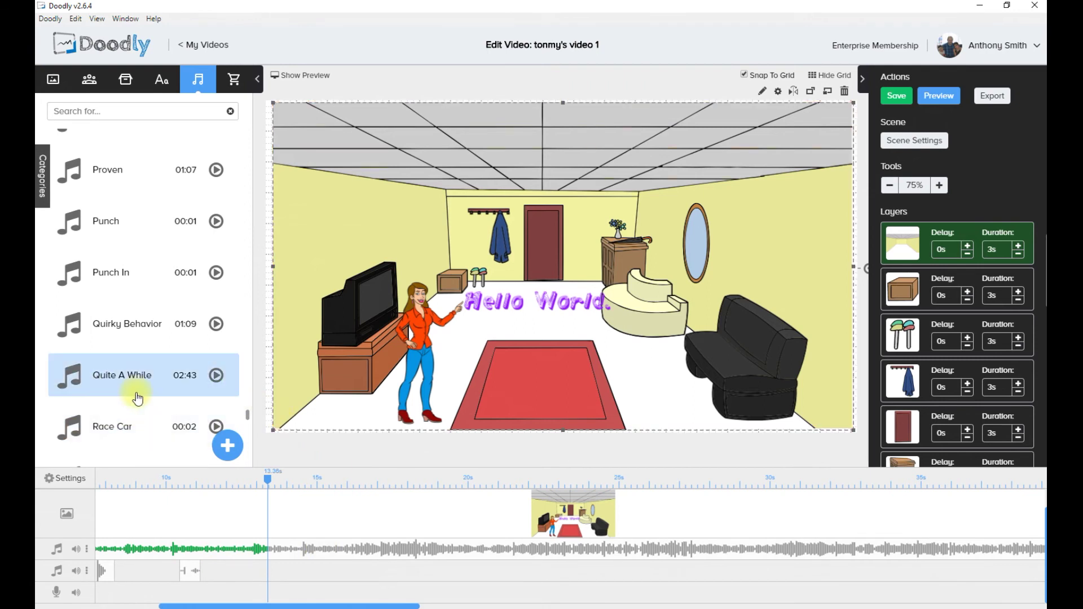
Find the Metal Noise sound effect and place it on the second music track at about 15 s.
scroll(138, 399, "up", 5)
scroll(138, 399, "up", 5)
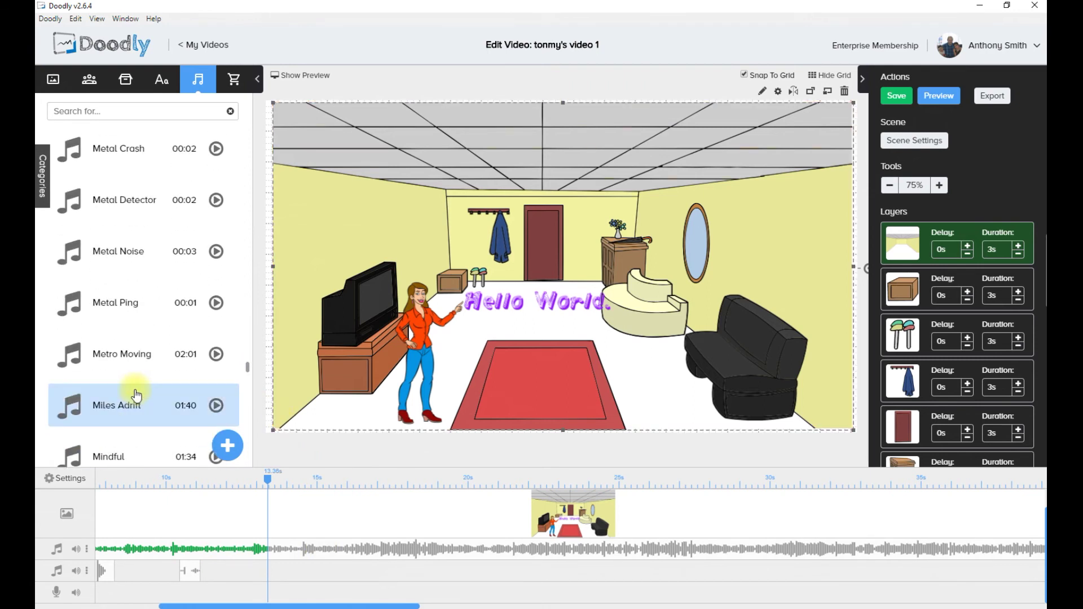
left_click_drag(137, 251, 330, 576)
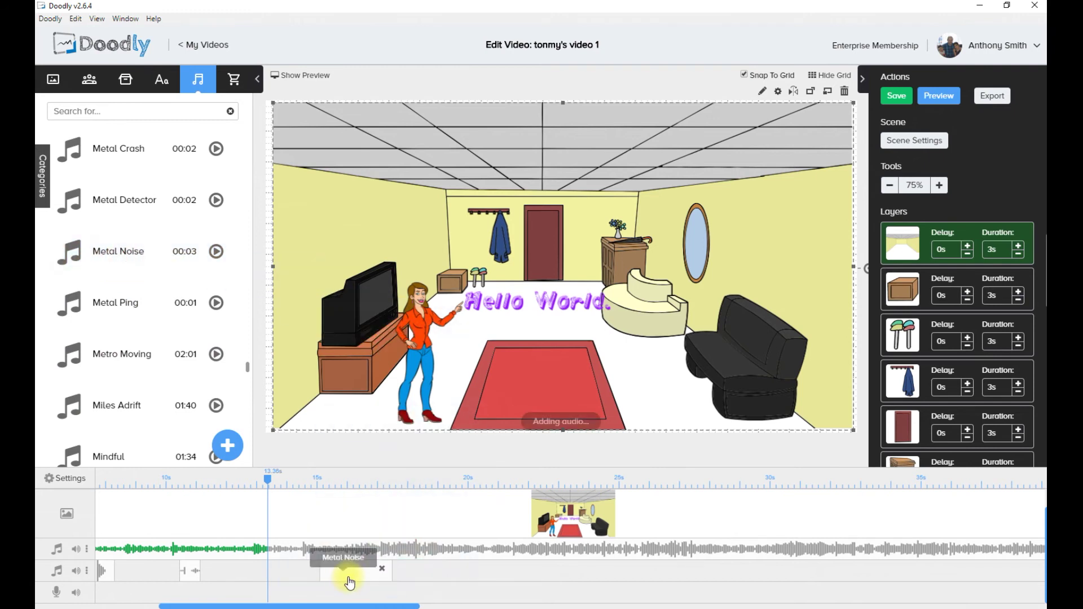
Save the video and bring the playhead back near the beginning of the timeline.
left_click_drag(267, 479, 82, 486)
left_click_drag(333, 481, 296, 484)
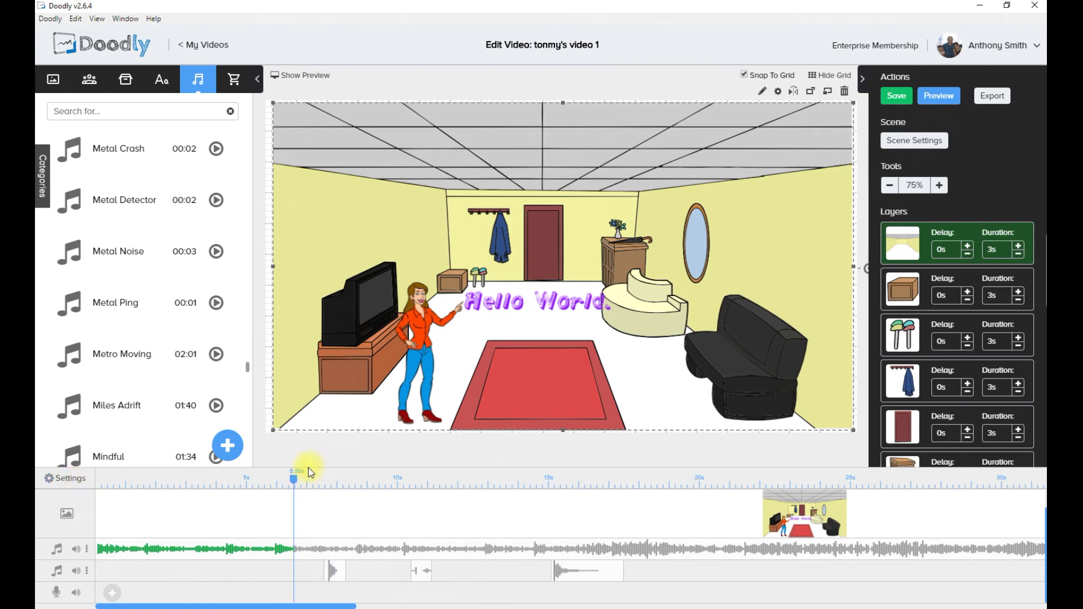
key("ctrl+s")
left_click_drag(293, 479, 75, 494)
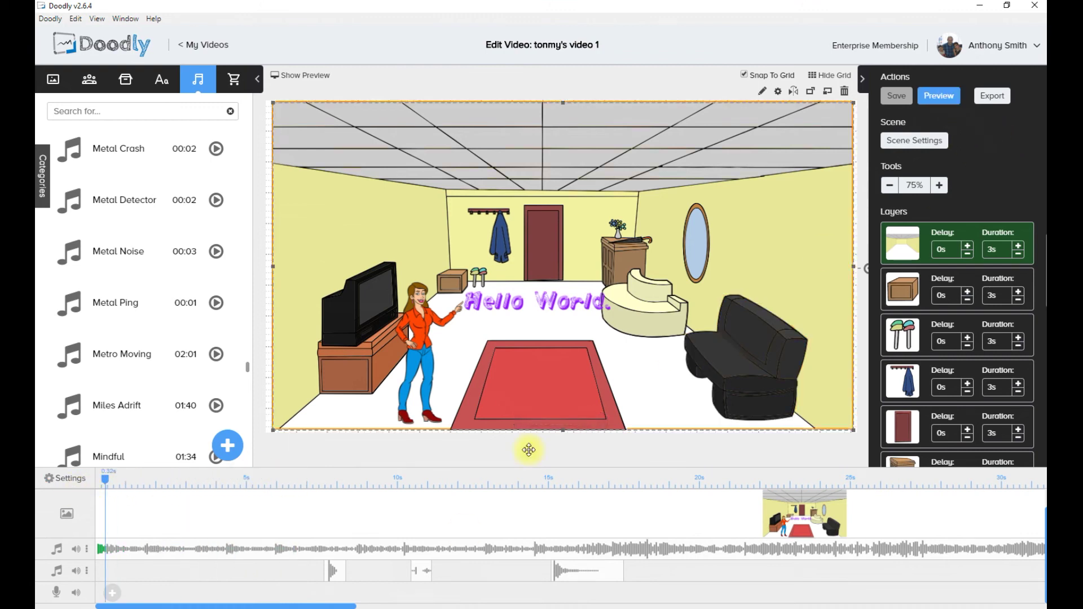
Check the second music track's volume control and preview the video with its music and sound effects.
left_click(78, 573)
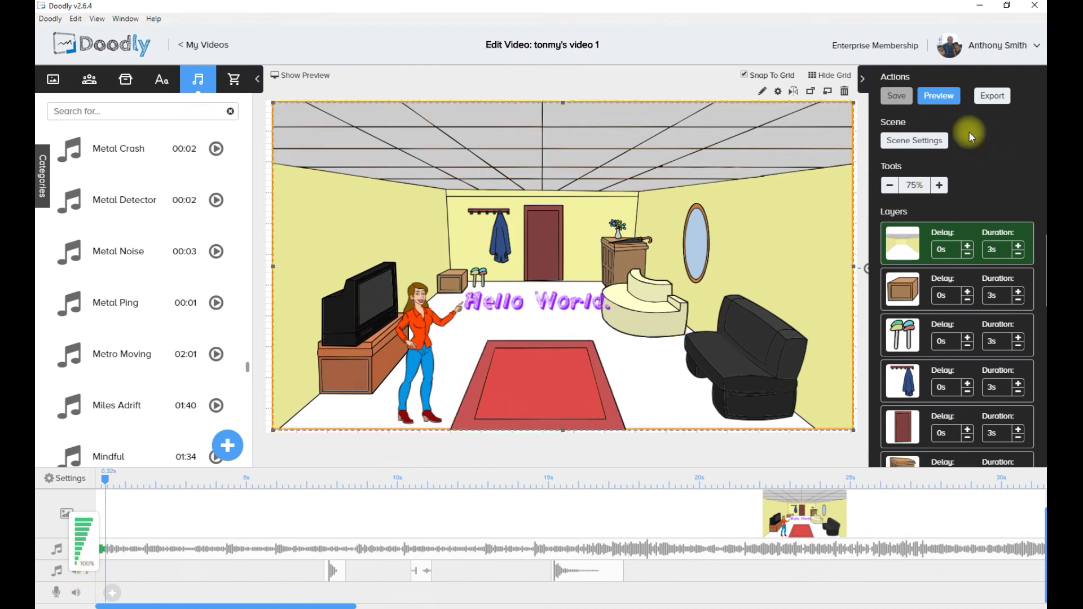
left_click(954, 102)
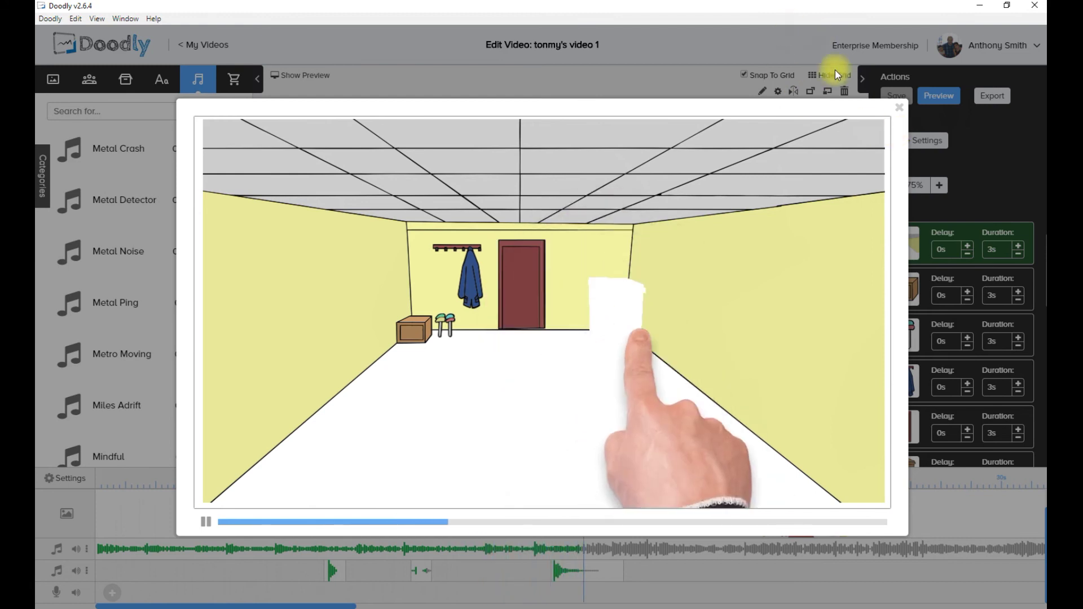
left_click(897, 110)
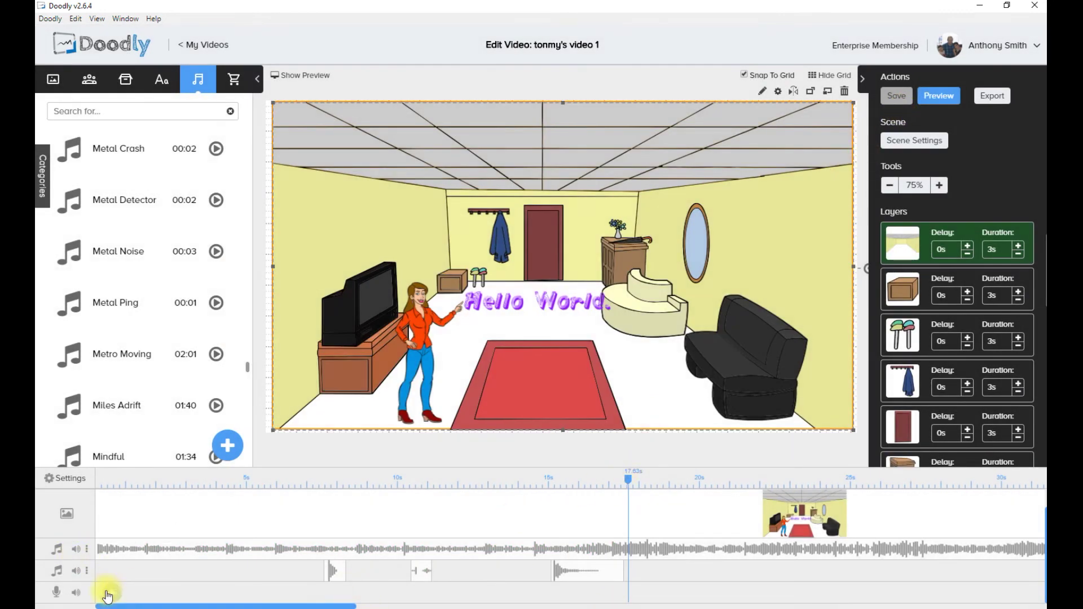
Lower the volume of the second music track, which holds the sound effects, to a low level.
left_click(81, 575)
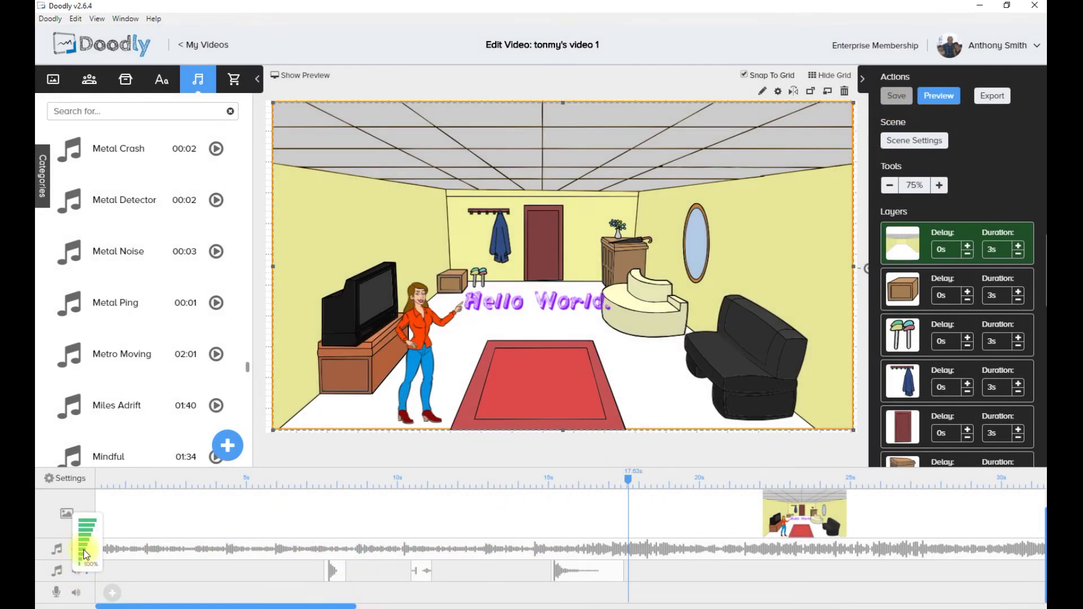
left_click_drag(83, 552, 84, 555)
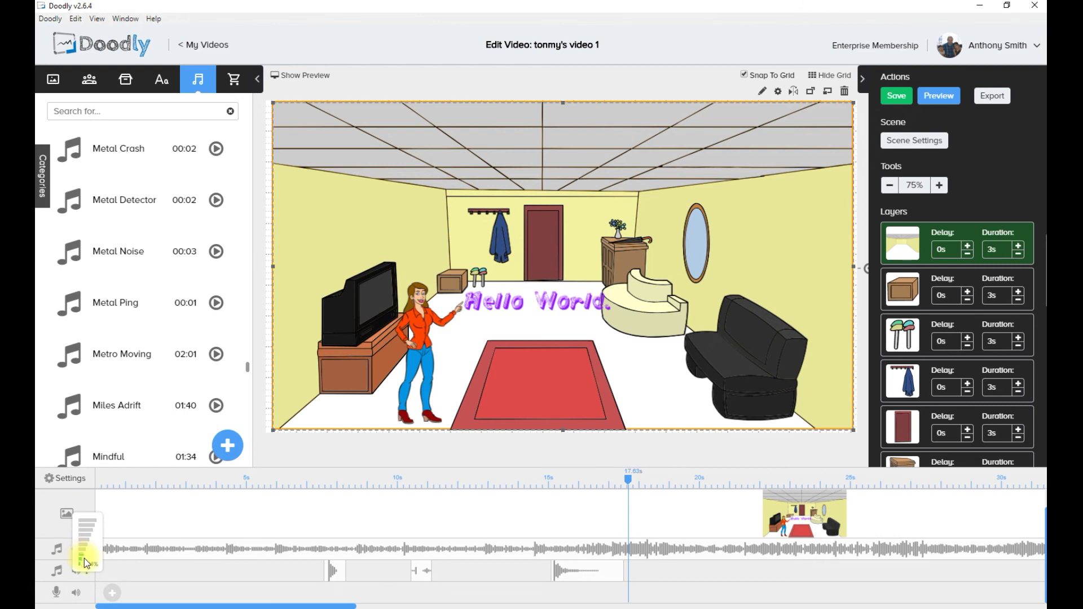
Check the volume control of the first music track, which holds the Natural Calm background music.
left_click(143, 575)
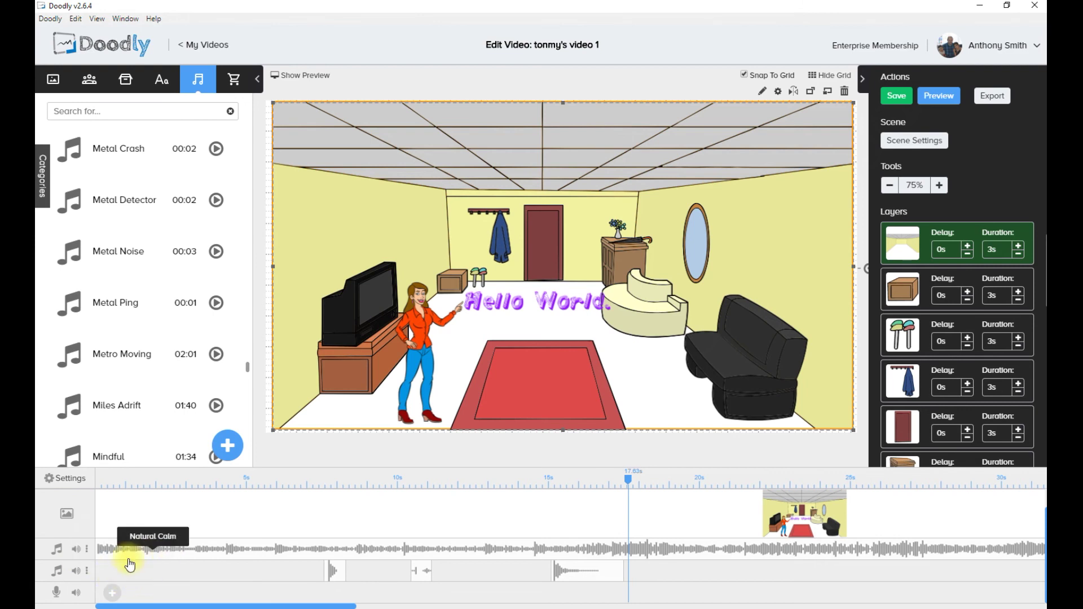
left_click(79, 556)
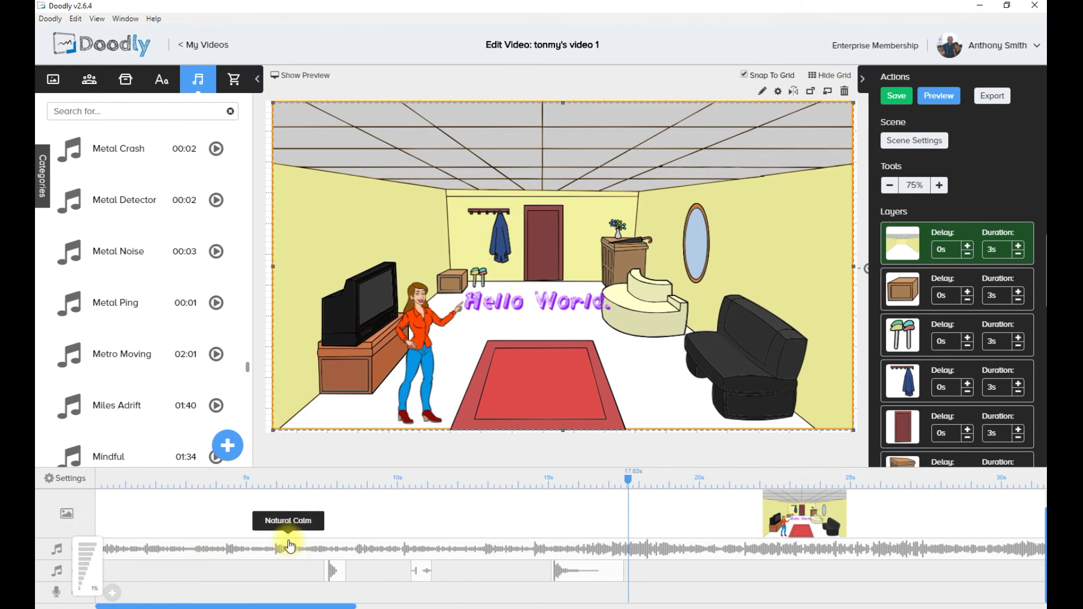
left_click(375, 483)
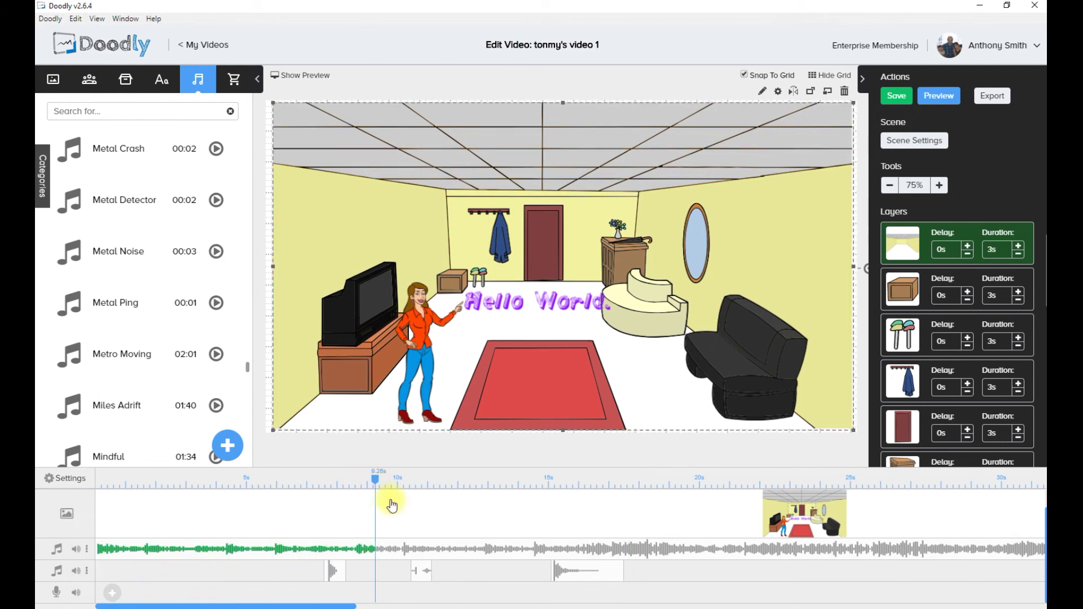
Record a voiceover of about 5 seconds on the voice track, starting near the beginning of the timeline.
left_click(110, 597)
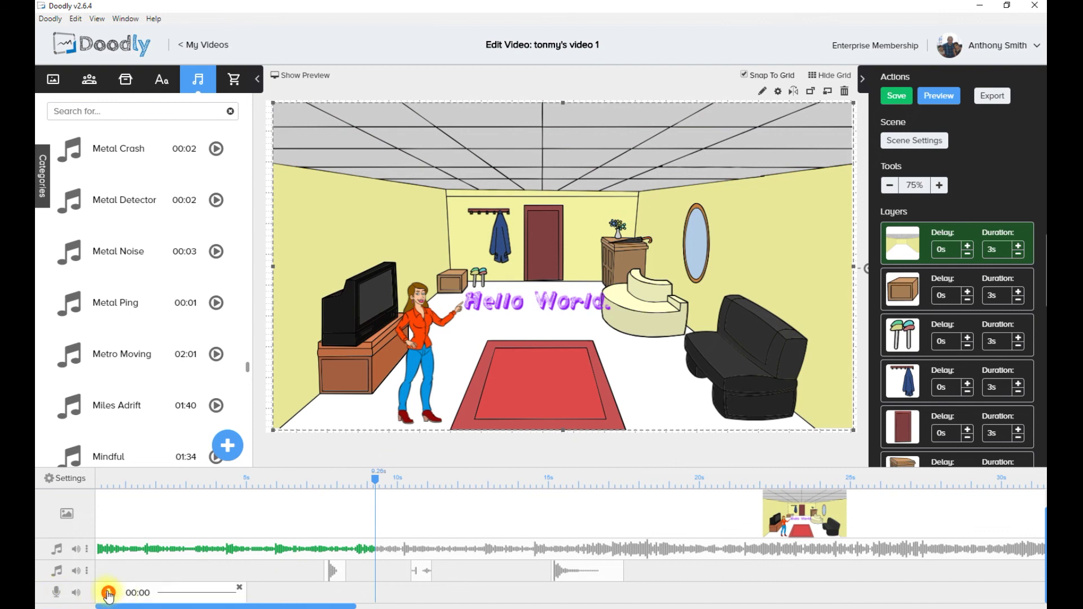
left_click(108, 593)
left_click_drag(374, 485, 109, 498)
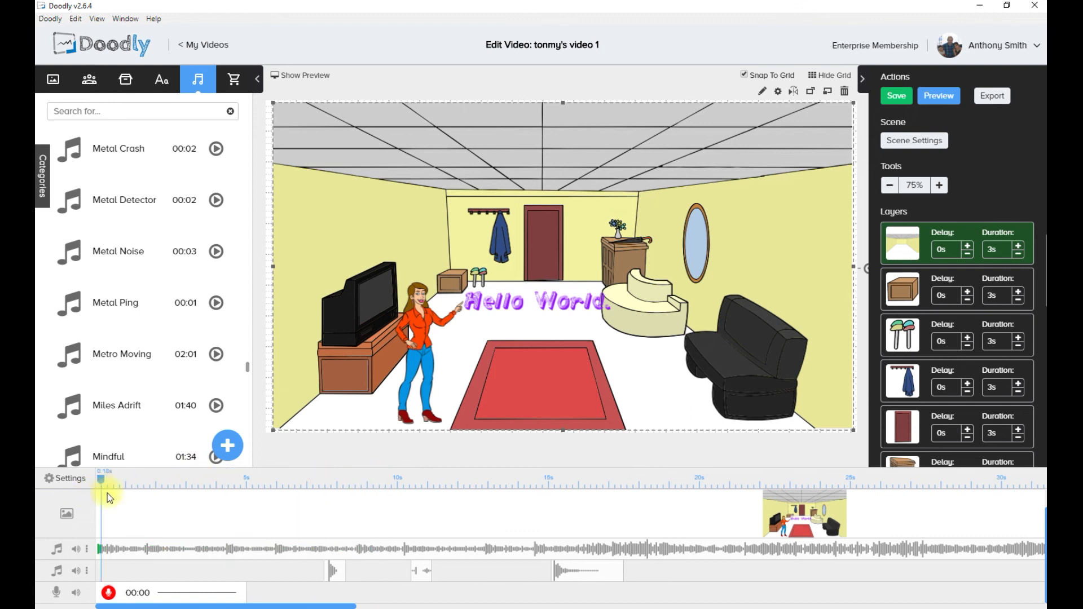
left_click(108, 592)
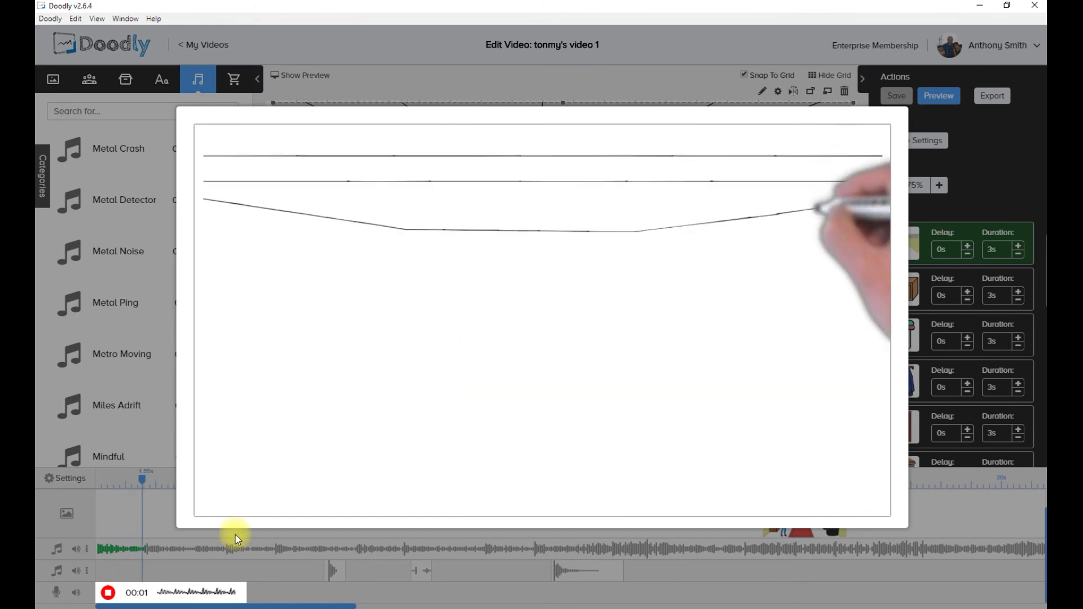
left_click(108, 592)
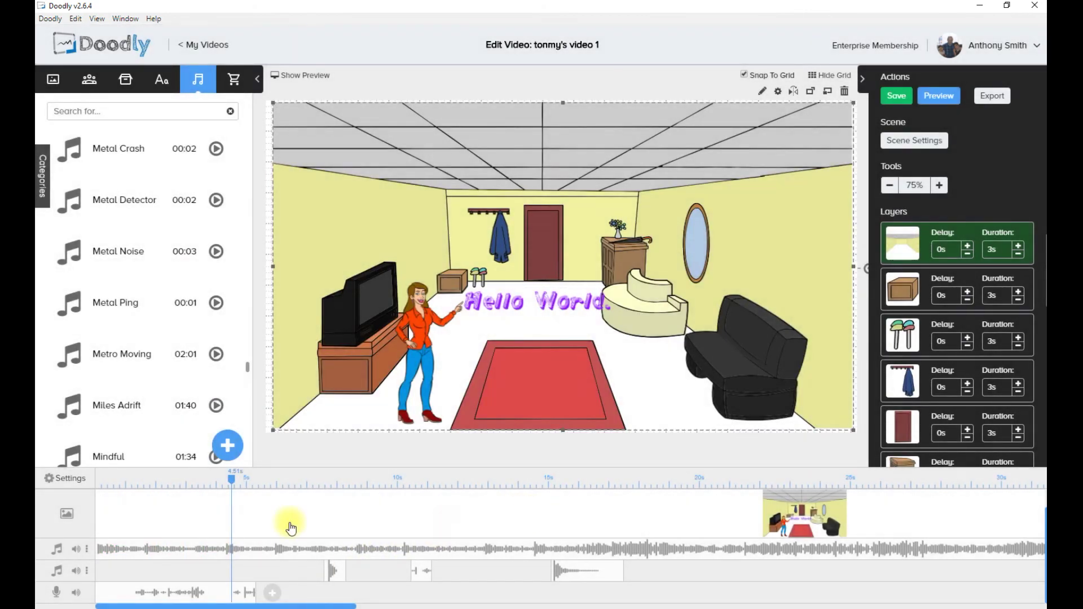
Check the voice track's volume control and preview the video from the start with the recorded voiceover.
left_click_drag(232, 478, 79, 489)
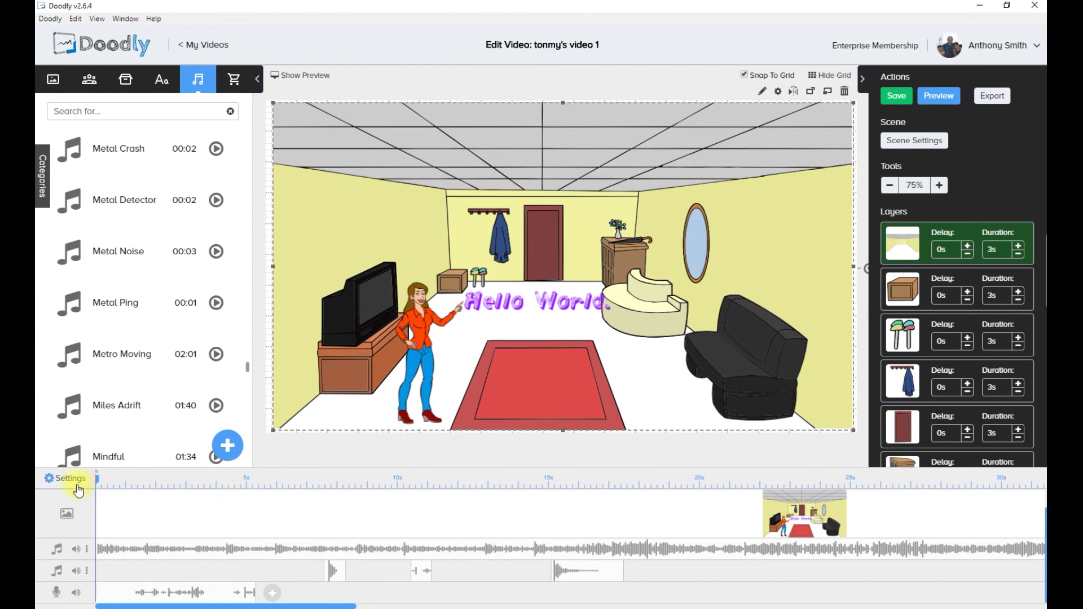
left_click(77, 593)
left_click_drag(454, 505, 940, 89)
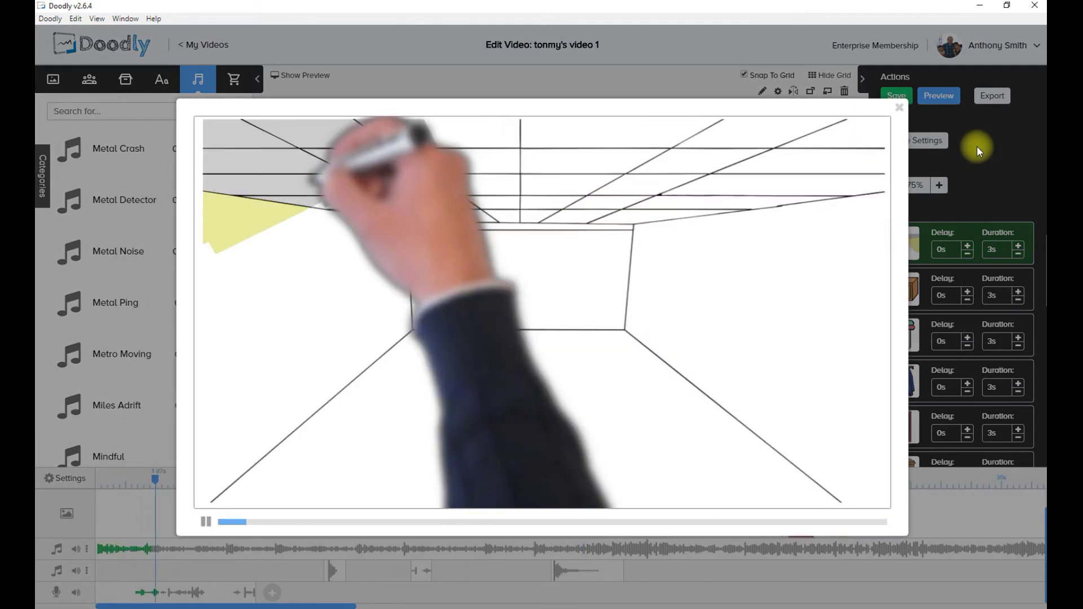
left_click(901, 109)
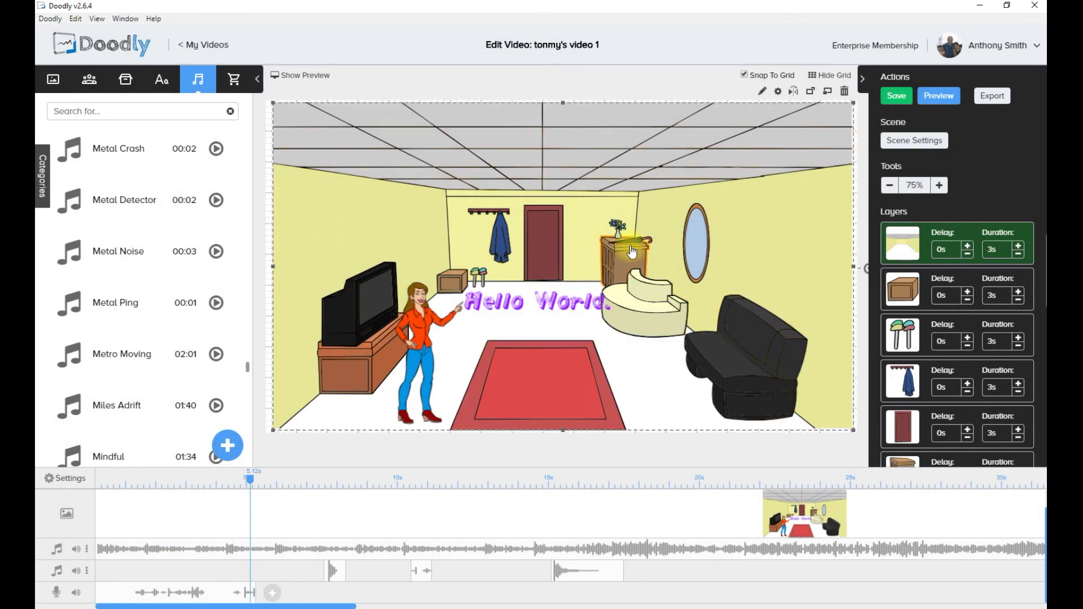
left_click(653, 216)
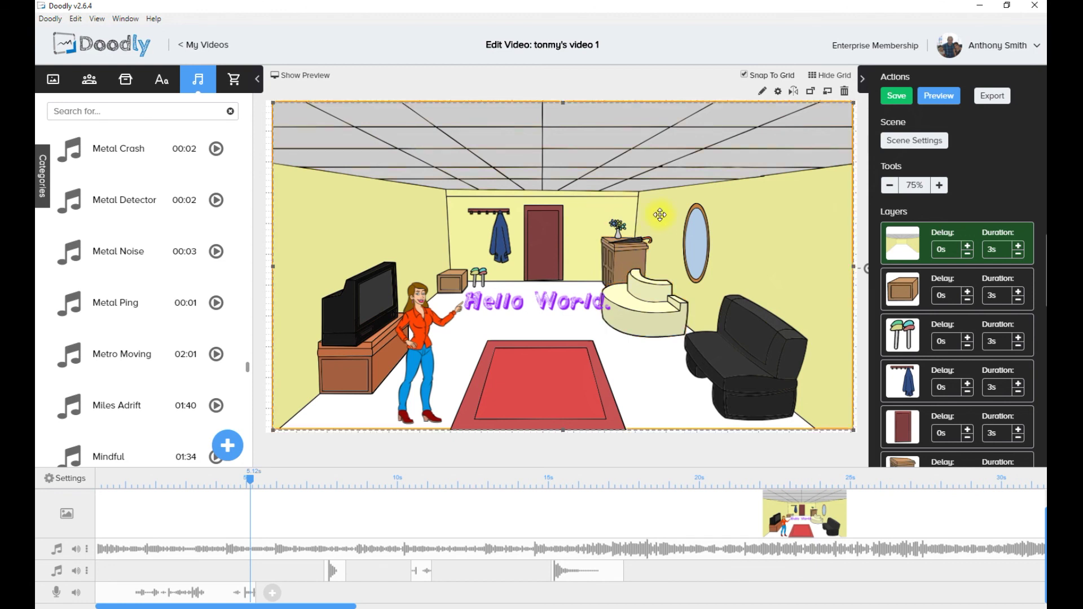